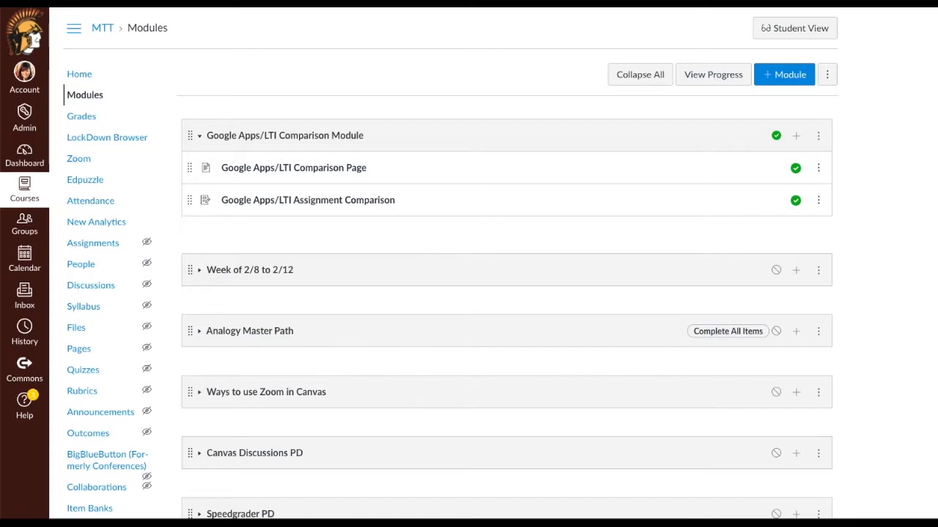
- Open the Google Apps/LTI Comparison Page from the course modules for editing and place the cursor in its empty body
left_click(323, 167)
left_click(798, 76)
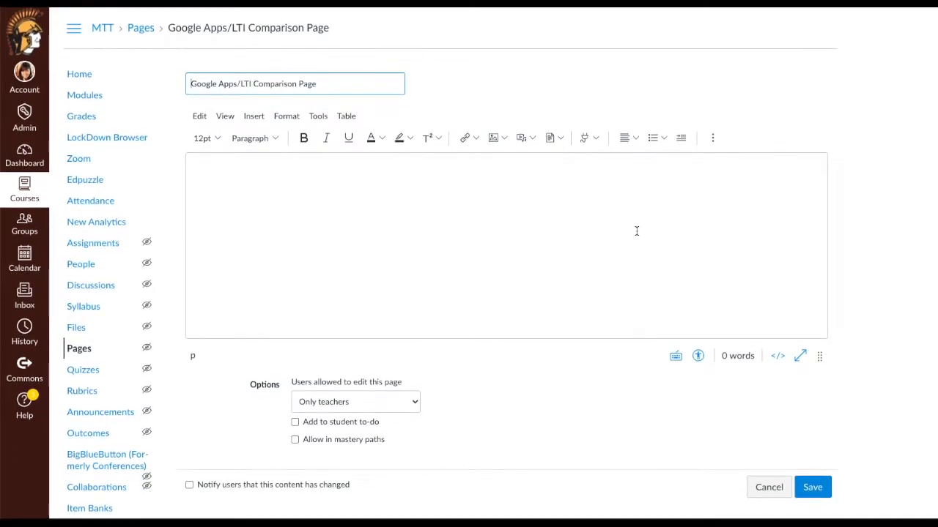
left_click(387, 209)
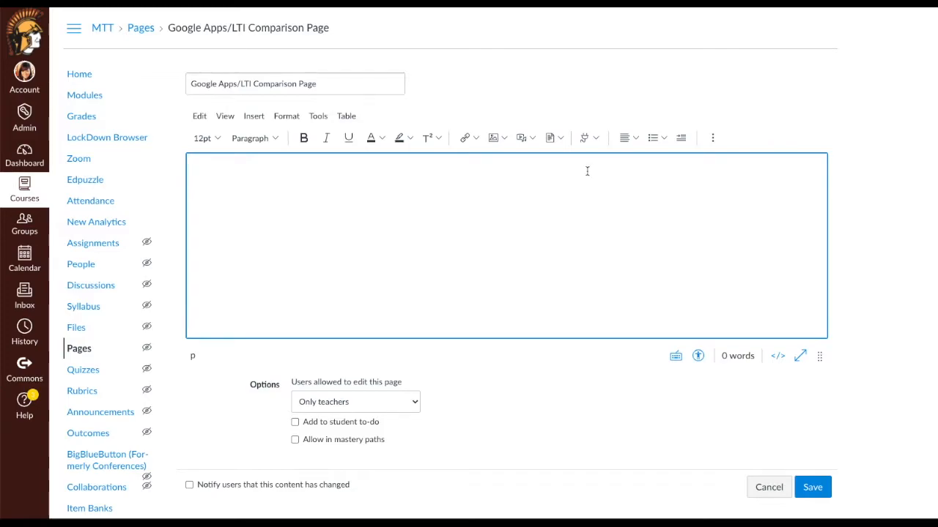
- Launch the Google Apps tool from the full list of apps available for the page content
left_click(596, 139)
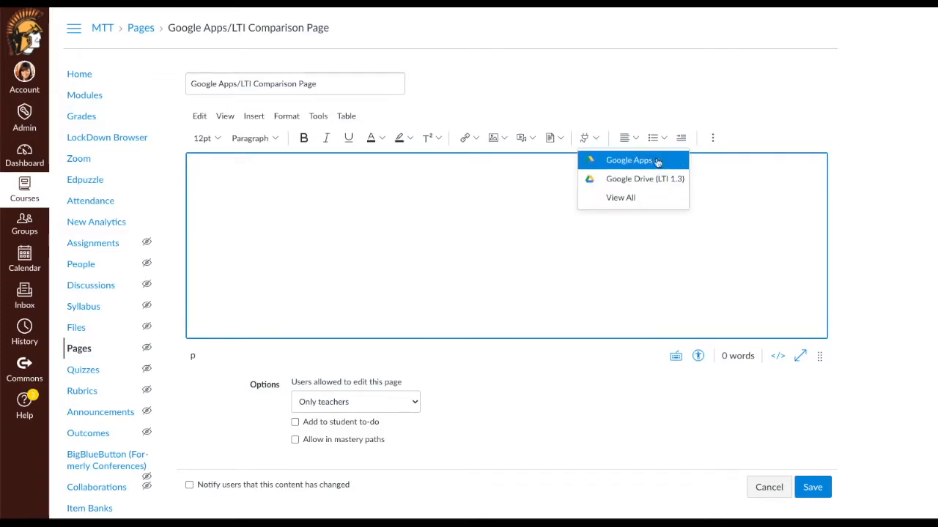
left_click(616, 199)
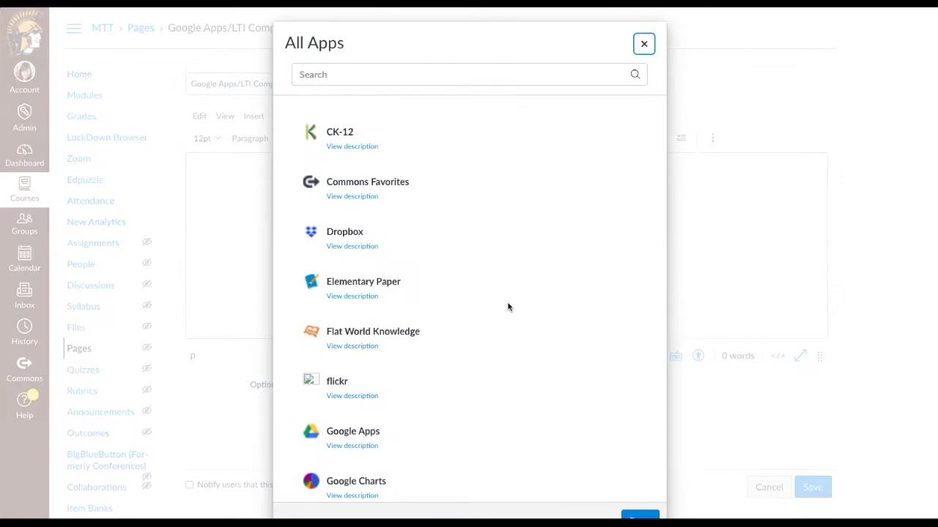
scroll(400, 339, "down", 1)
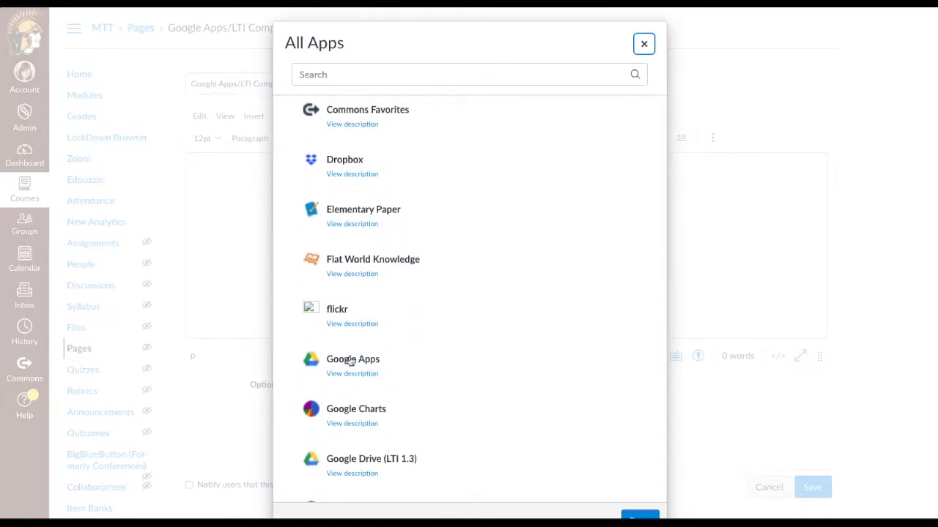
left_click(348, 359)
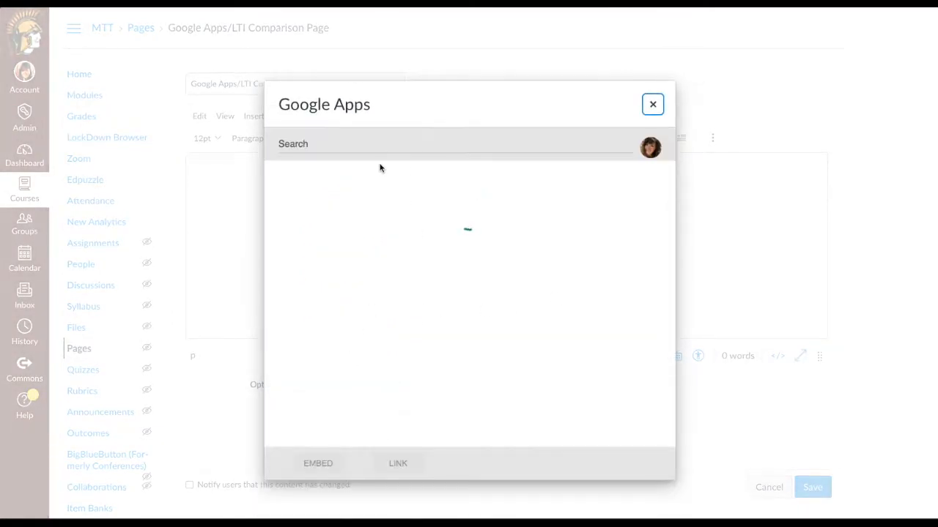
- Search the Drive files for "constit" and embed the Constitution Day Worksheet in the page
left_click(354, 145)
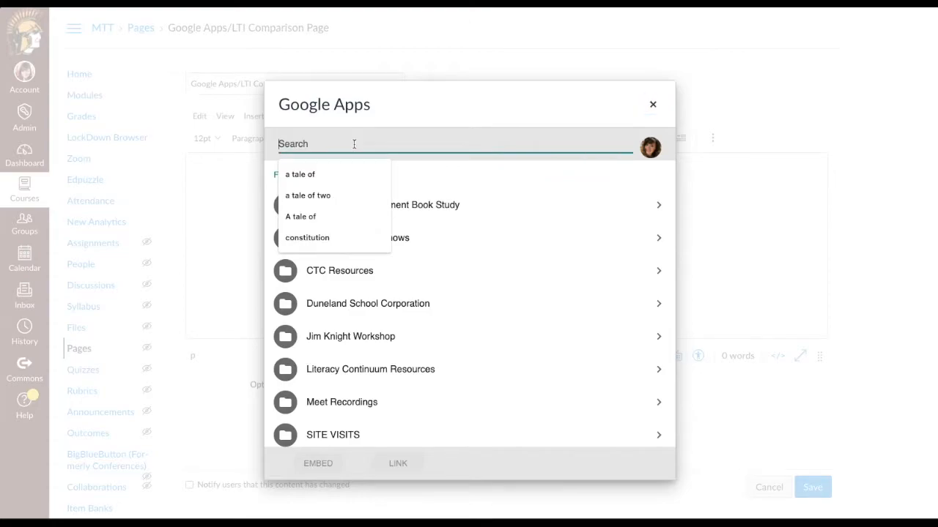
type("constu")
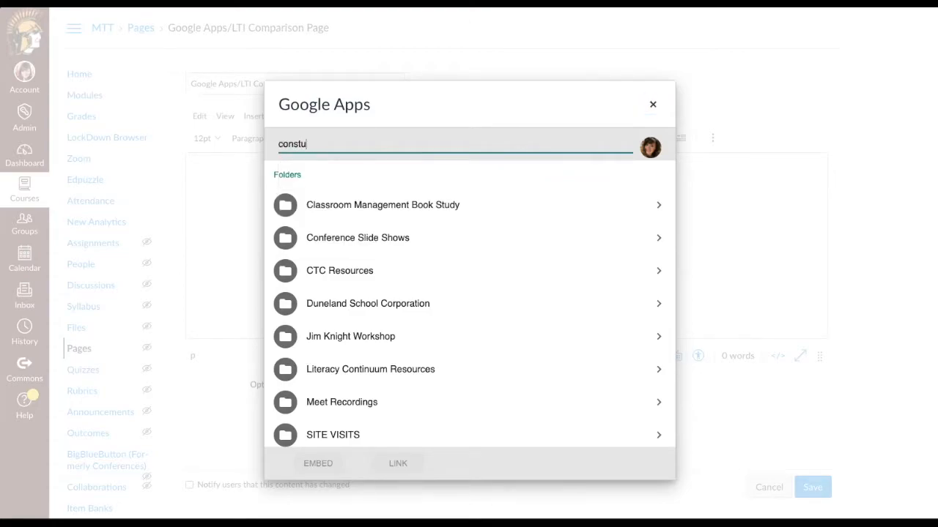
key("BackSpace")
type("it")
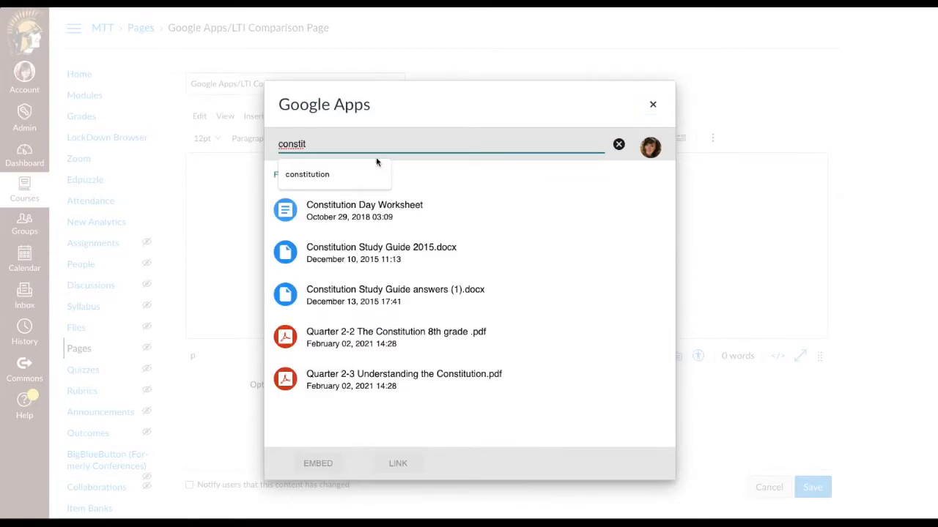
left_click(378, 212)
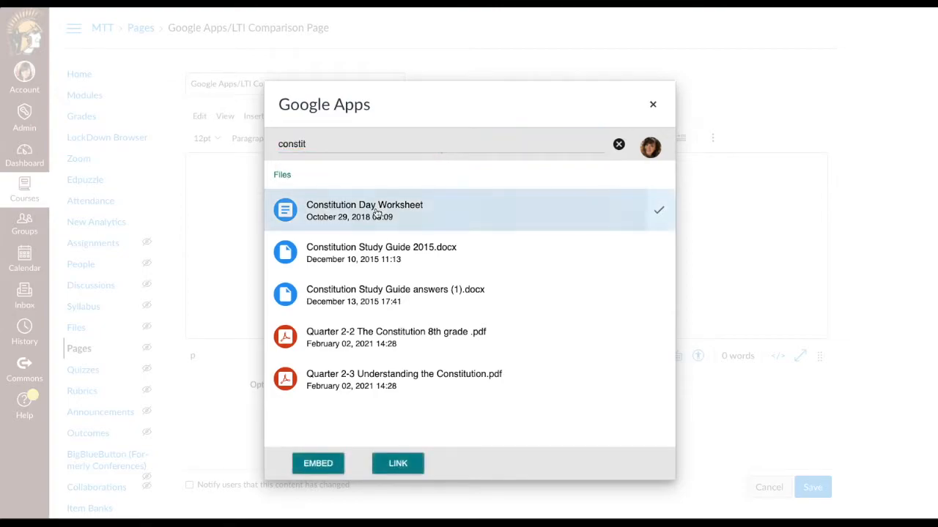
left_click(311, 464)
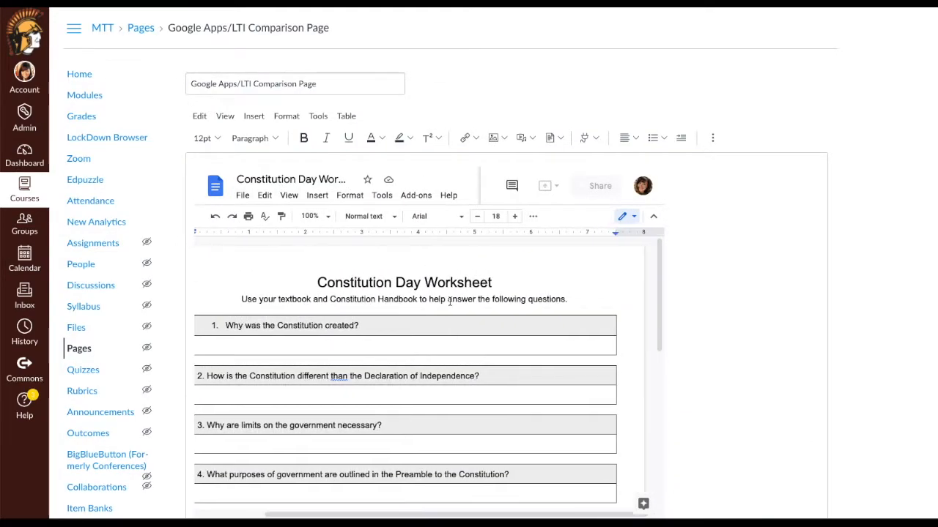
- Look over the embedded Constitution Day Worksheet and delete it from the page body
scroll(666, 303, "down", 1)
scroll(666, 303, "up", 1)
left_click(746, 334)
key("BackSpace")
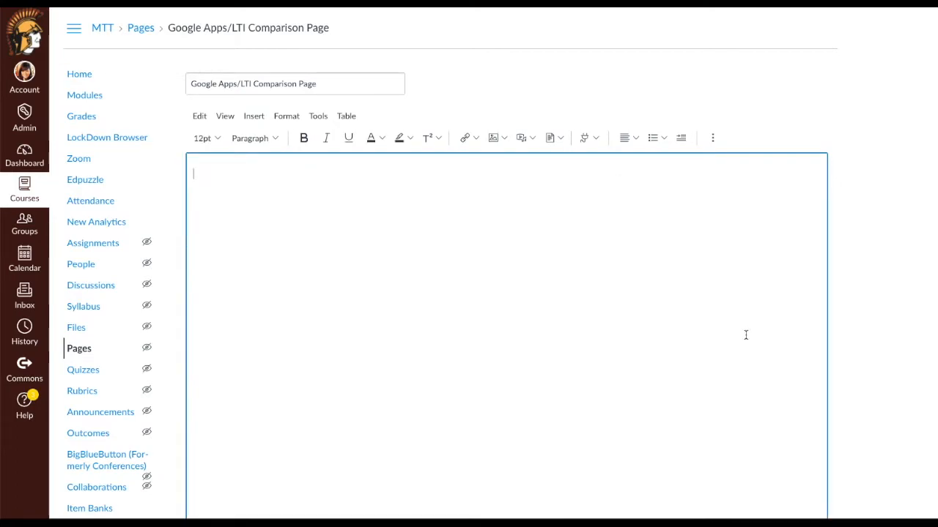
- Launch Google Drive (LTI 1.3) from the full list of apps and open its file picker with the signed-in account
left_click(595, 139)
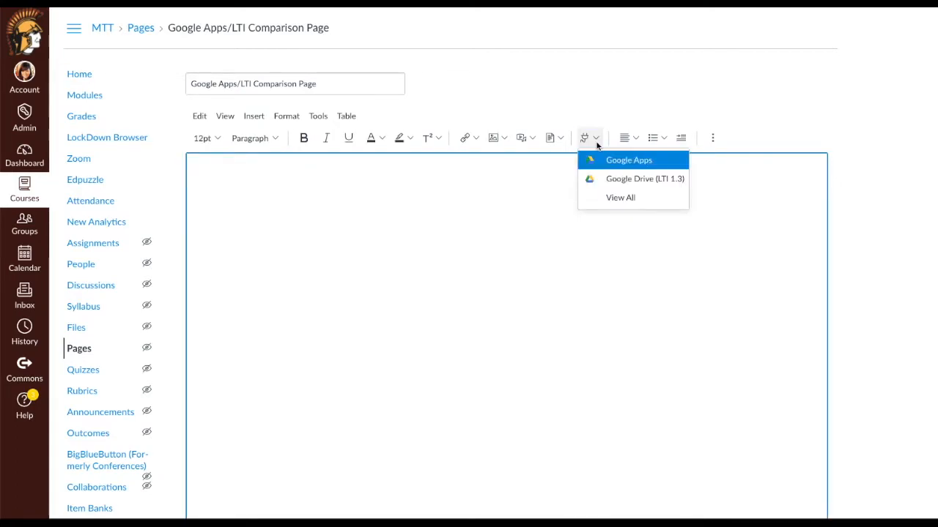
left_click(612, 200)
scroll(389, 396, "down", 4)
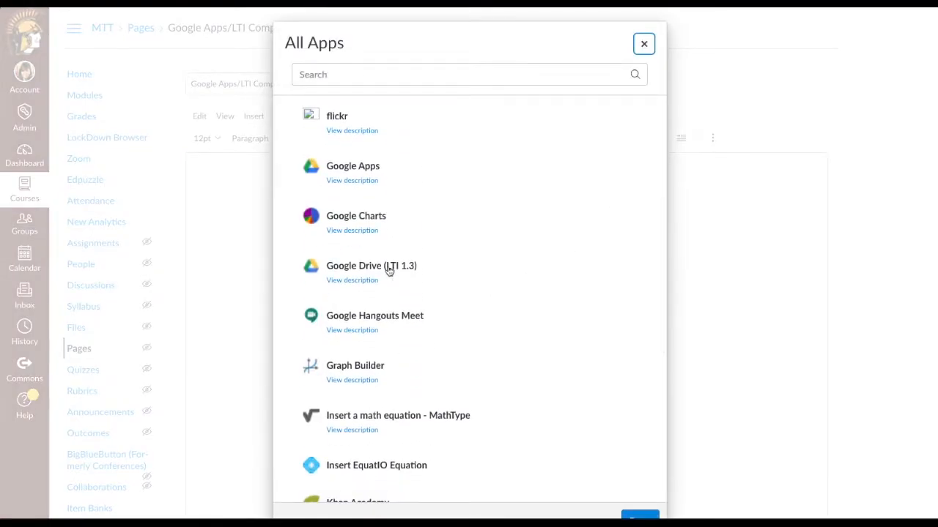
left_click(389, 270)
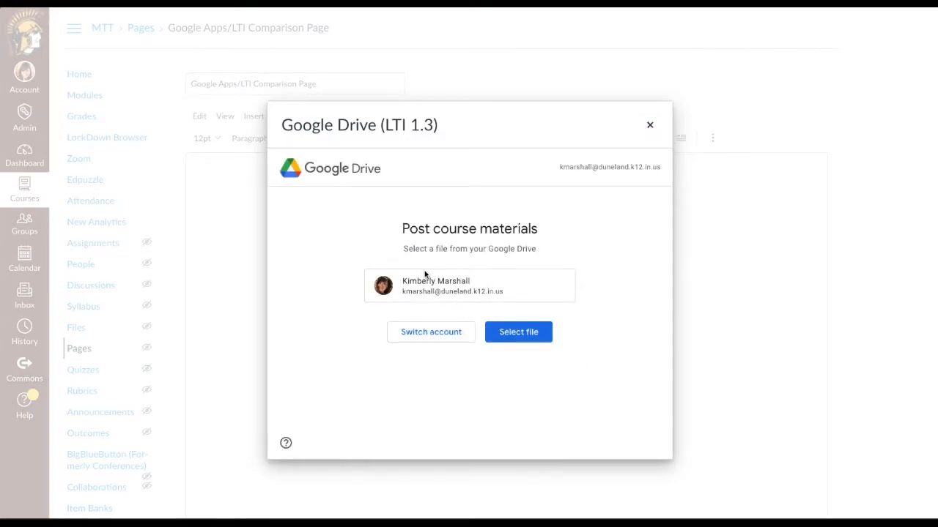
left_click(522, 336)
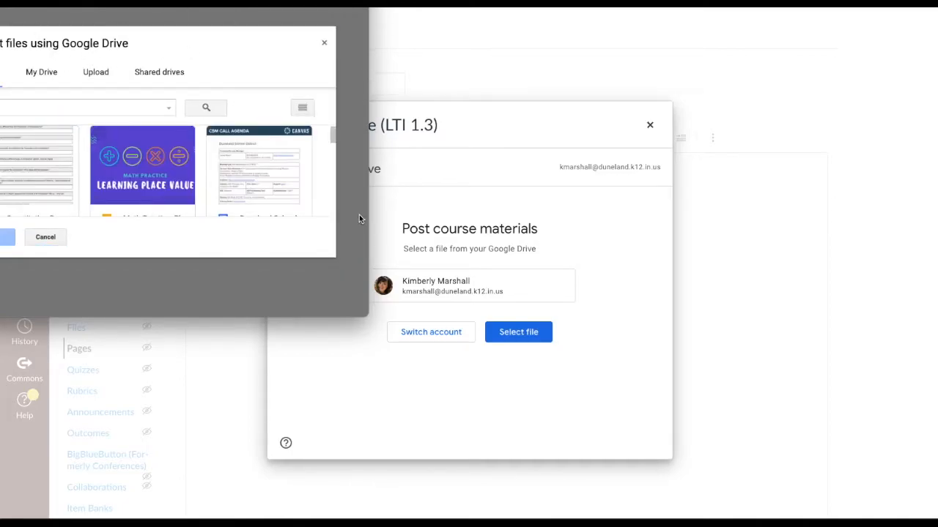
- Choose the Constitution Day Worksheet among the recent Drive files and add it to the page
left_click_drag(188, 9, 266, 31)
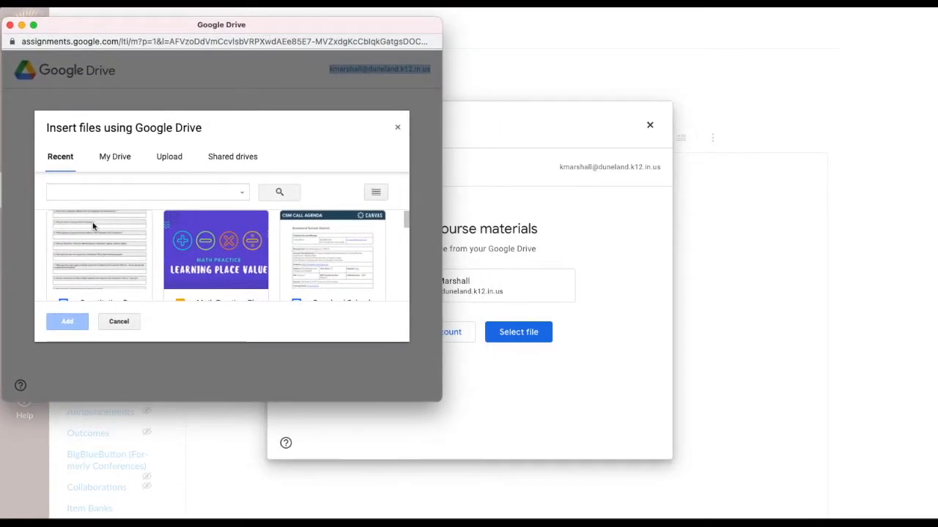
scroll(93, 244, "up", 1)
scroll(89, 261, "down", 2)
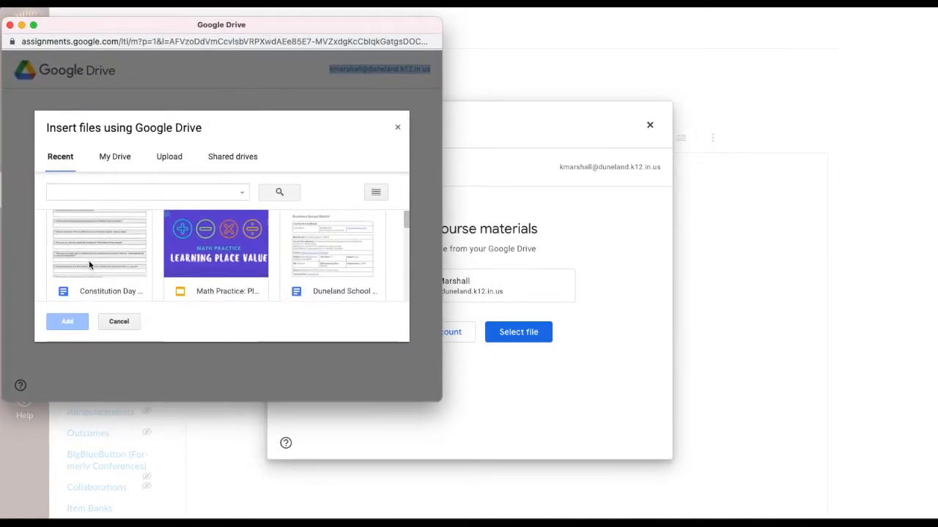
left_click(89, 248)
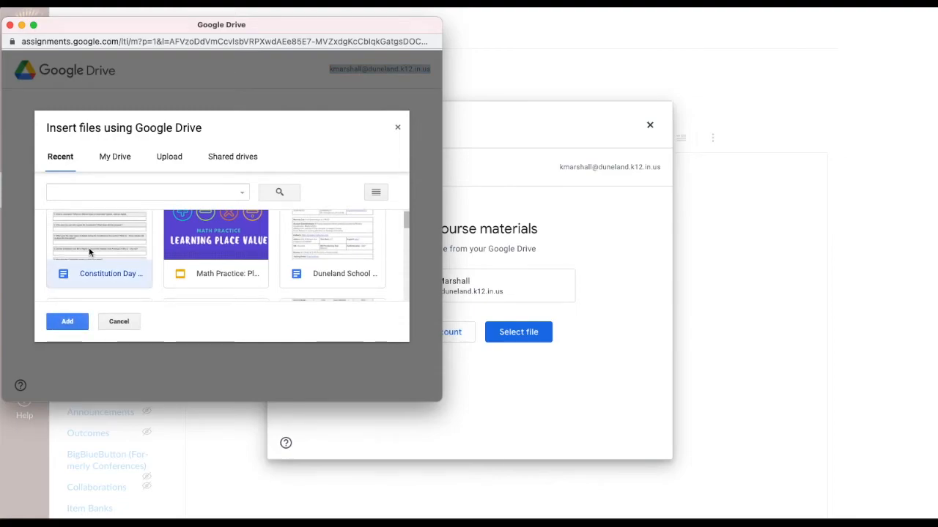
left_click(66, 322)
left_click(311, 258)
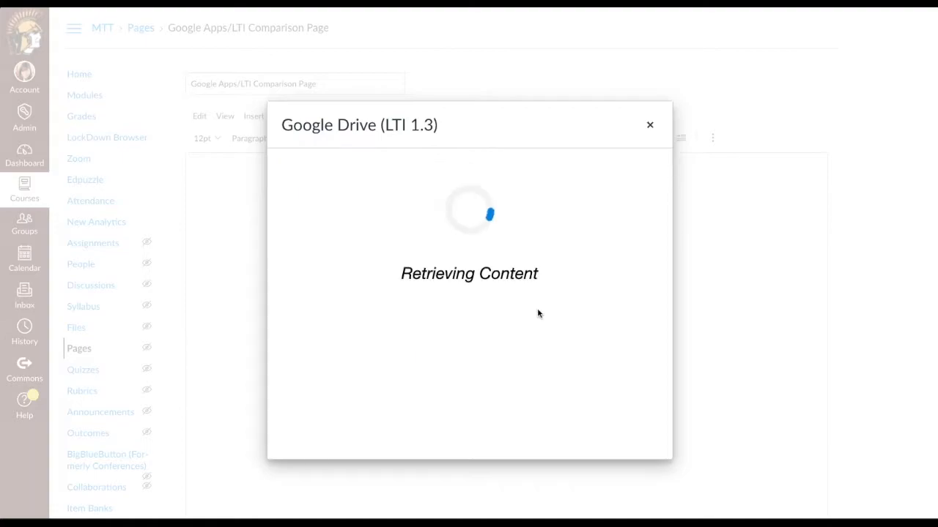
- Examine how the Constitution Day Worksheet added through Google Drive (LTI 1.3) displays in the page body
scroll(734, 252, "up", 1)
scroll(734, 251, "down", 1)
scroll(674, 302, "down", 1)
scroll(674, 302, "up", 1)
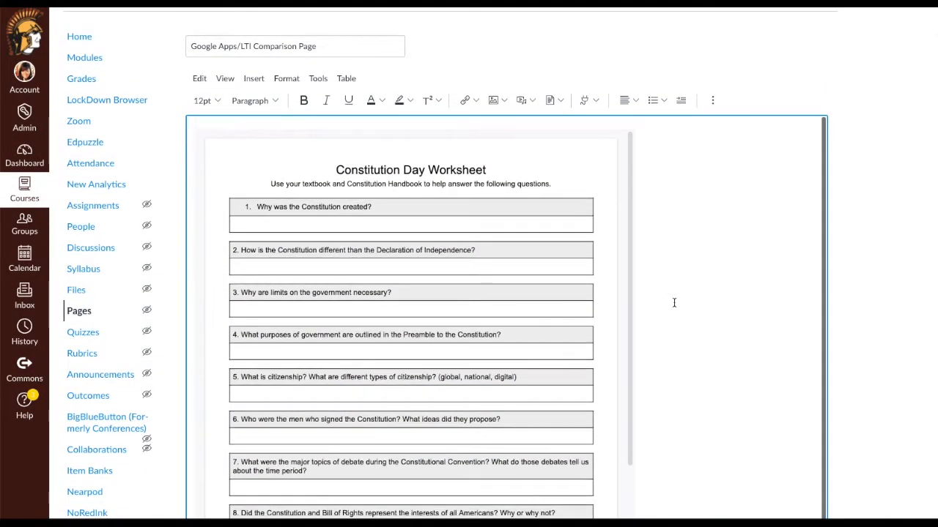
scroll(315, 215, "down", 1)
scroll(316, 215, "up", 1)
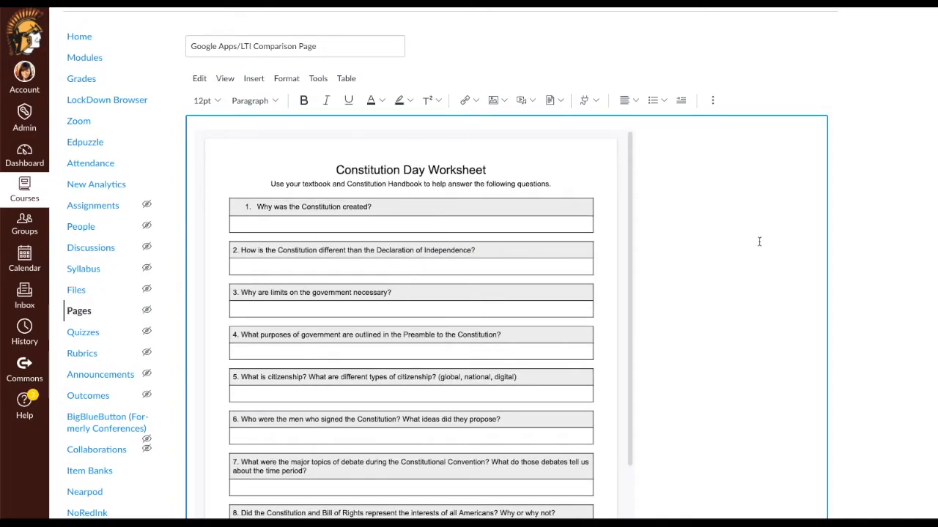
scroll(747, 272, "down", 1)
scroll(747, 272, "up", 1)
scroll(542, 363, "down", 3)
scroll(542, 362, "up", 3)
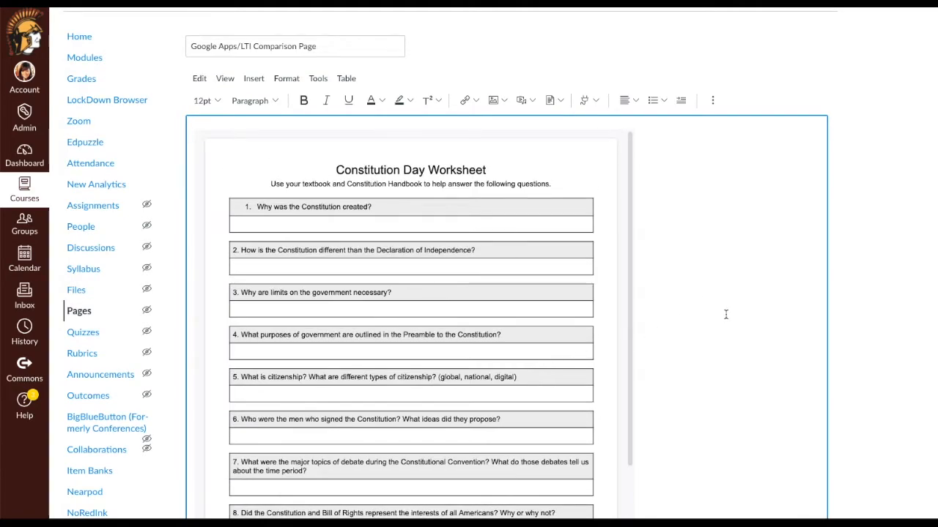
scroll(723, 320, "down", 1)
scroll(724, 320, "up", 1)
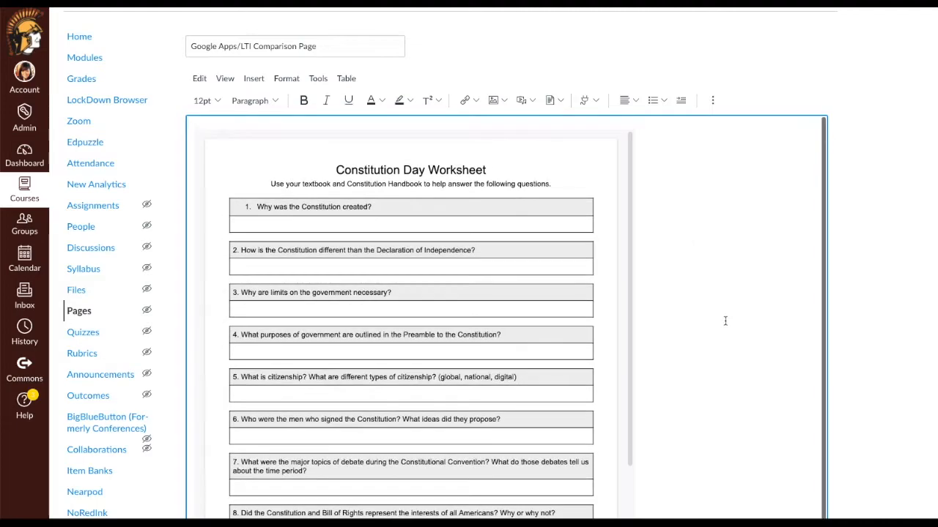
scroll(718, 317, "down", 1)
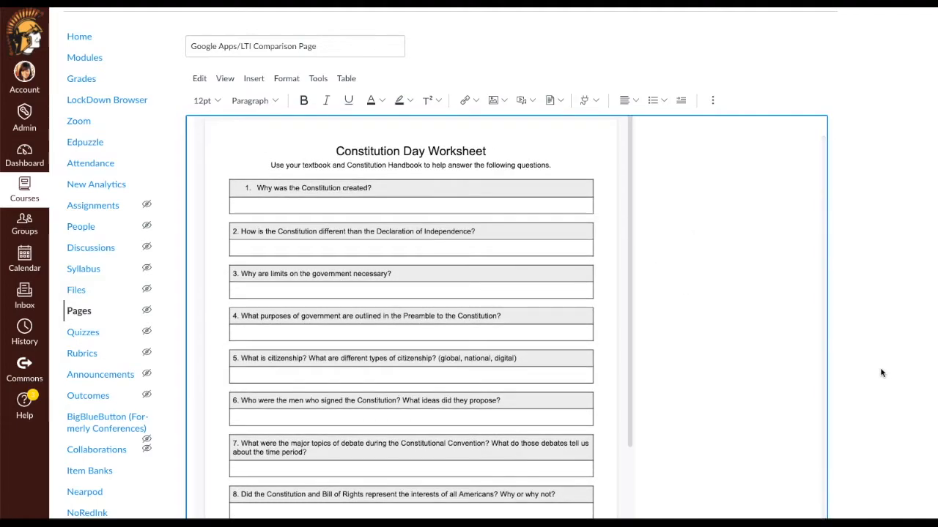
scroll(881, 373, "down", 3)
scroll(881, 373, "up", 3)
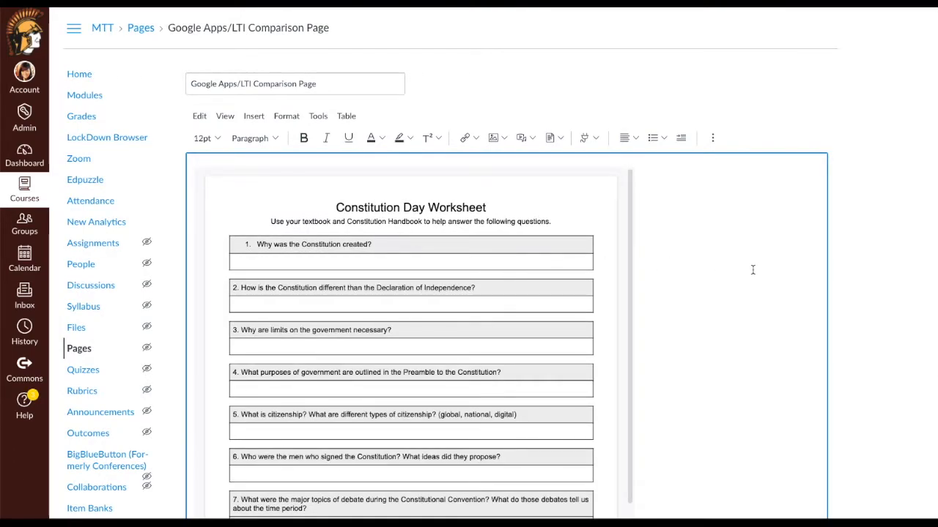
scroll(862, 309, "down", 3)
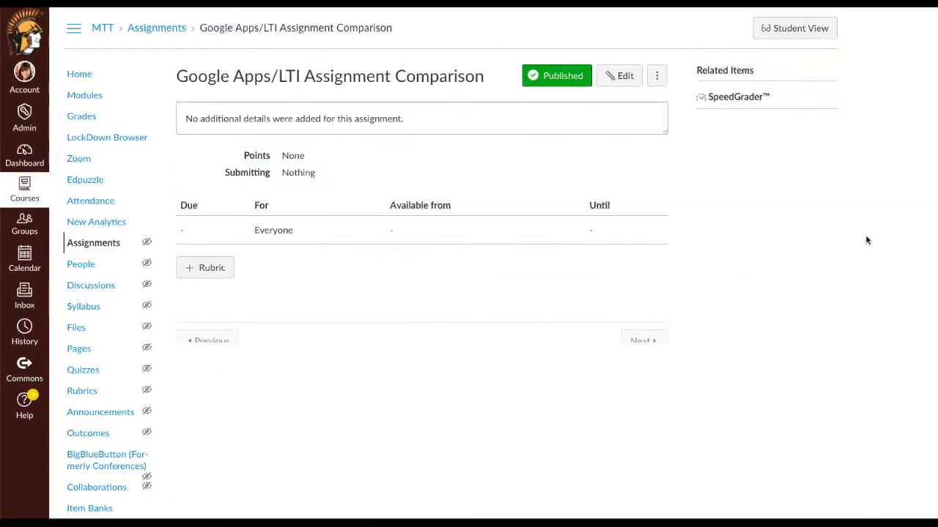
- Edit the Google Apps/LTI Assignment Comparison assignment and set its submission type to External Tool
left_click(623, 77)
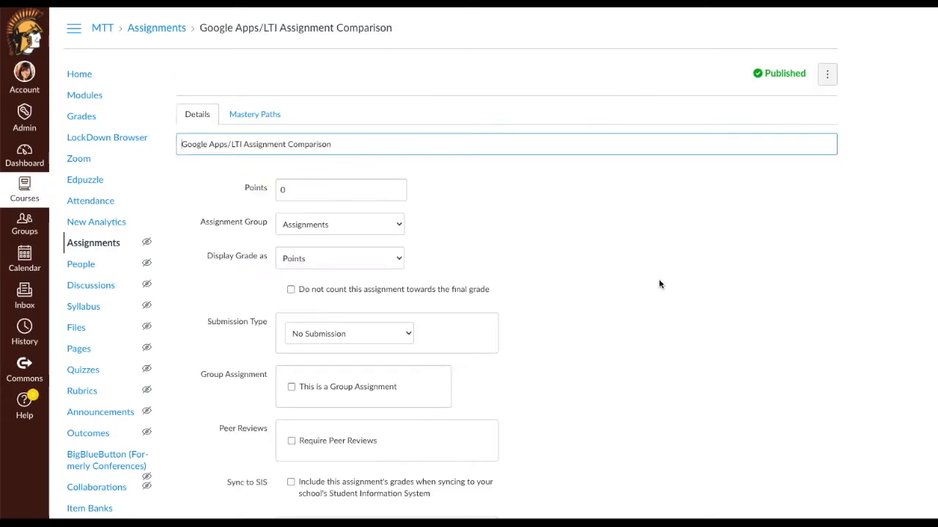
scroll(607, 319, "down", 5)
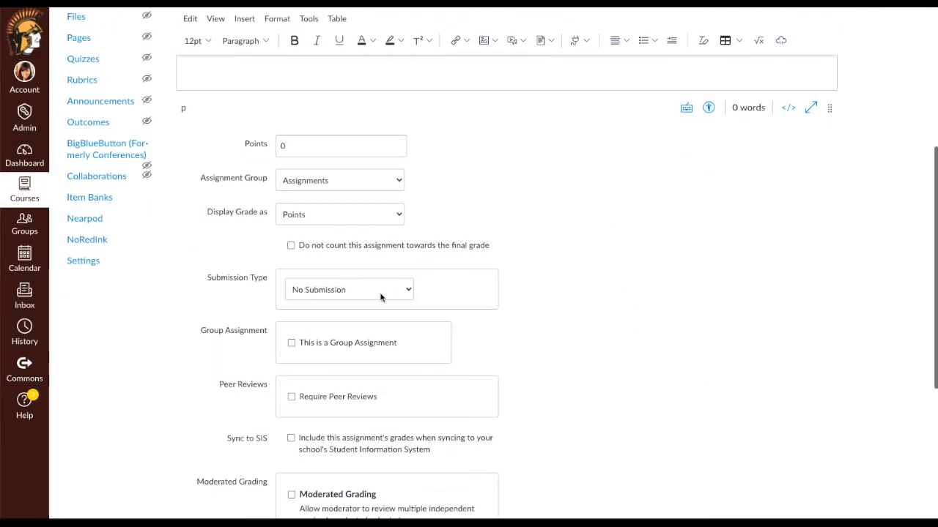
left_click(380, 296)
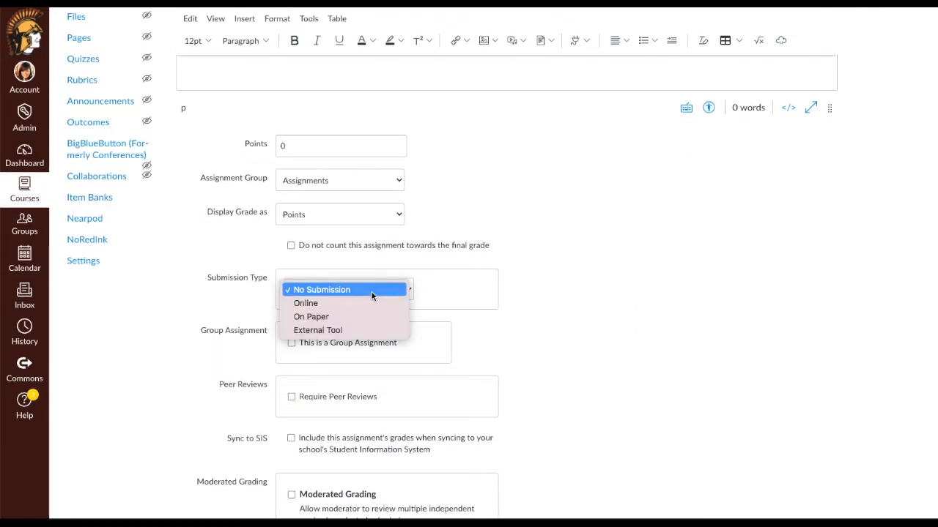
left_click(363, 329)
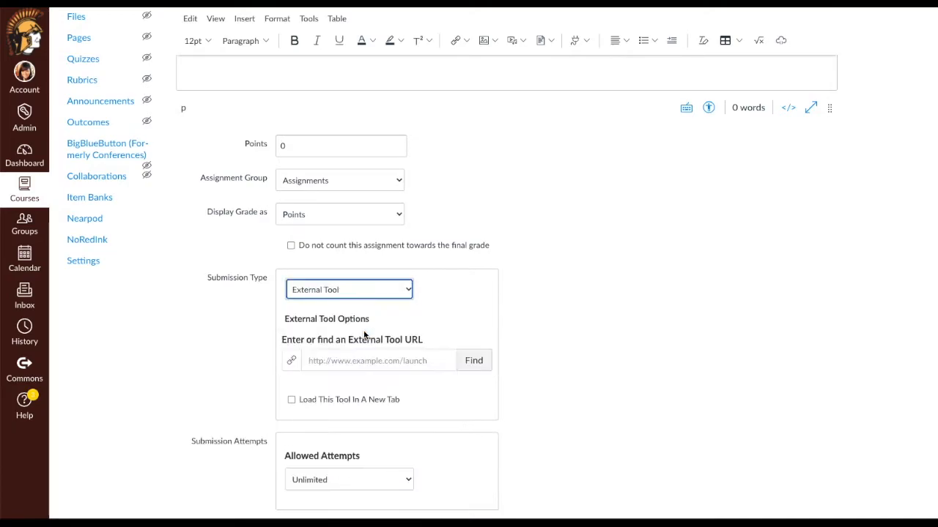
- Find the available external tools and choose Google Docs Cloud Assignment for the submission
left_click(475, 361)
scroll(491, 325, "down", 5)
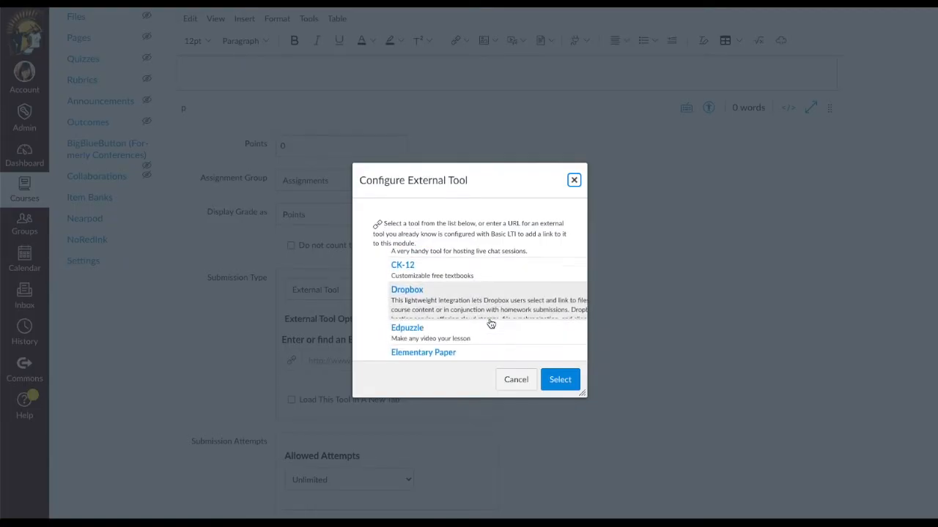
scroll(491, 324, "down", 2)
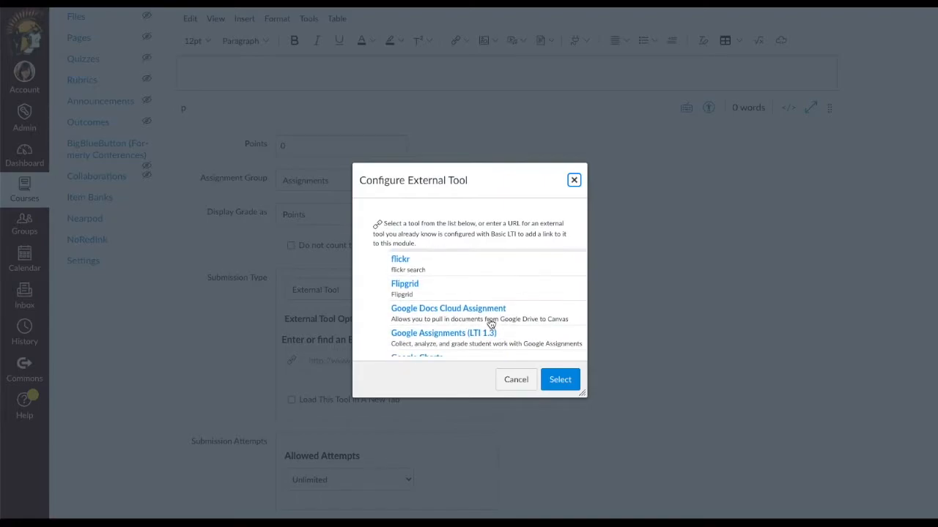
left_click(438, 312)
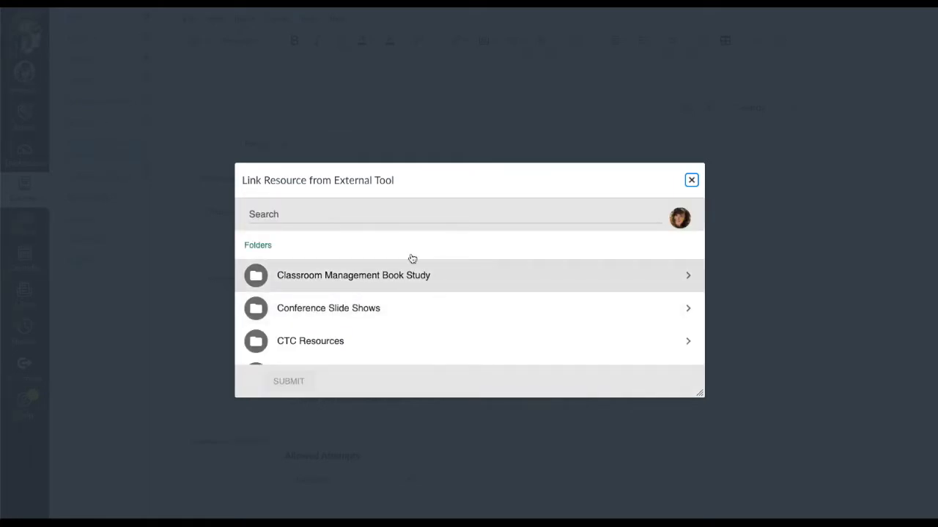
- Search the Drive files for "consti" and submit the Constitution Day Worksheet as the linked resource
left_click(353, 216)
type("consti")
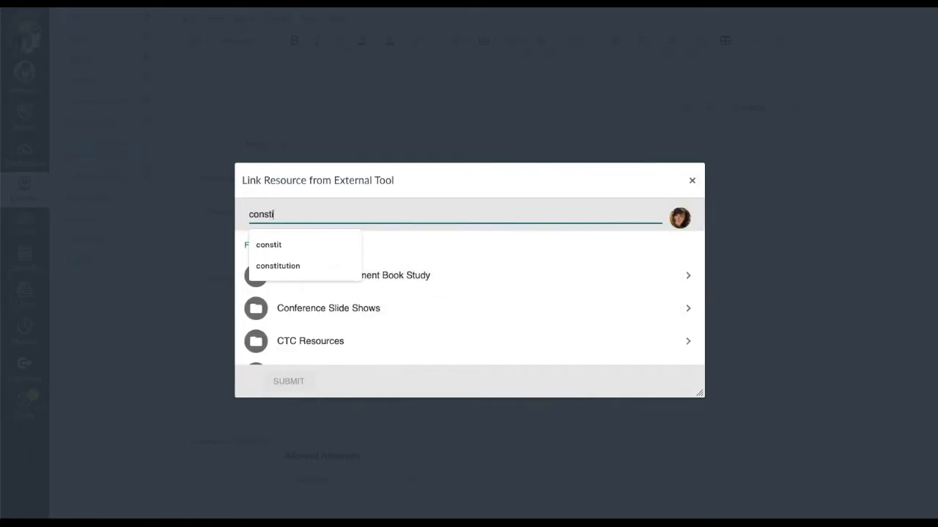
type("uti")
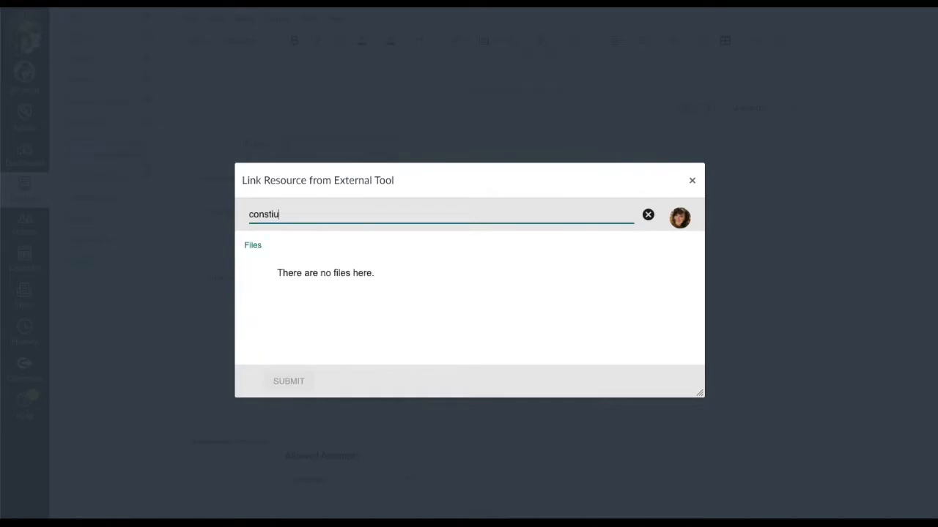
key("BackSpace")
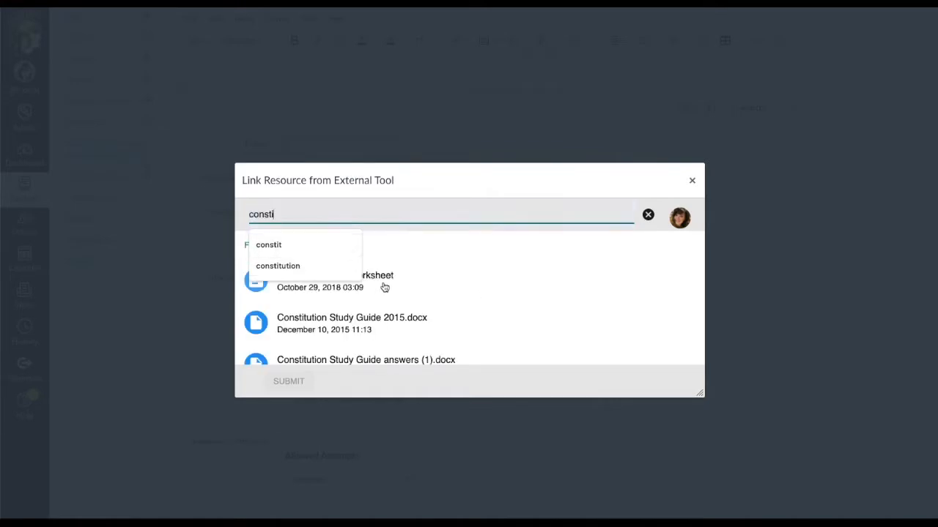
left_click(384, 287)
left_click(287, 384)
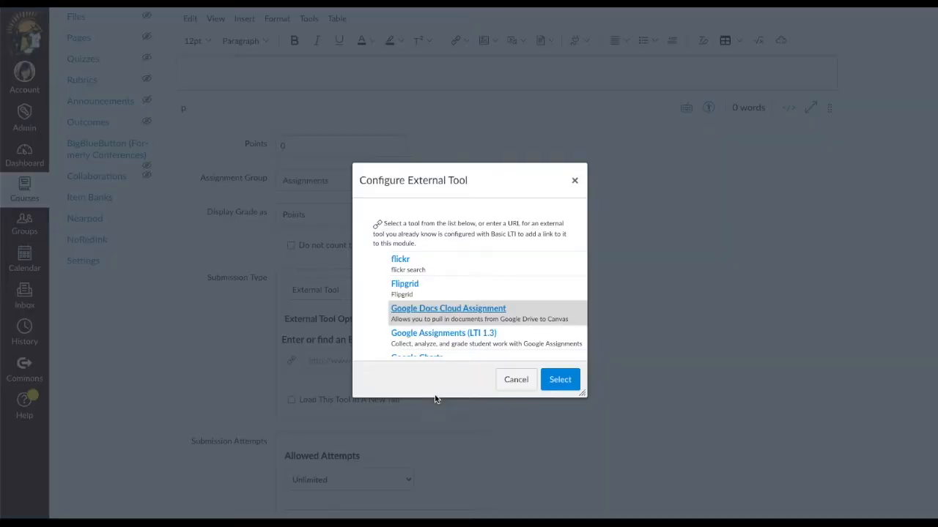
- Confirm Google Docs Cloud Assignment as the external tool and save the assignment
left_click(569, 387)
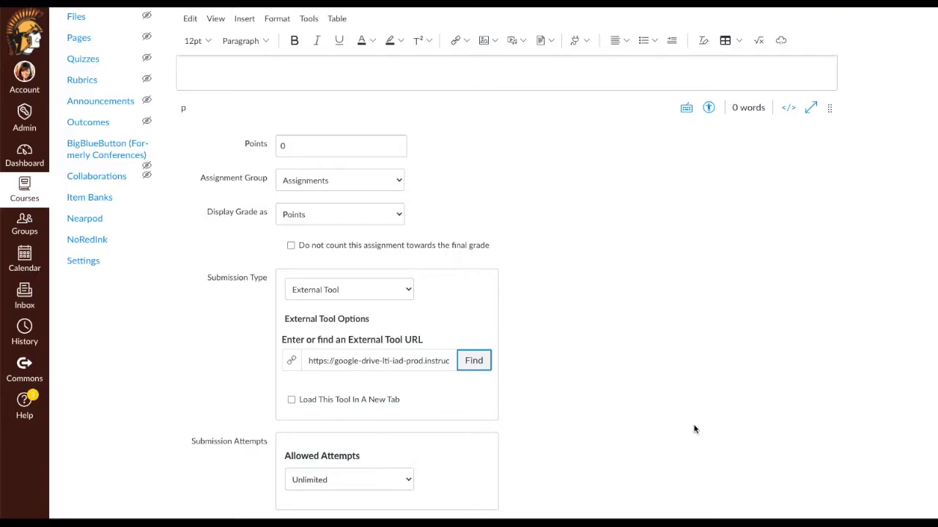
scroll(695, 430, "down", 7)
left_click(816, 468)
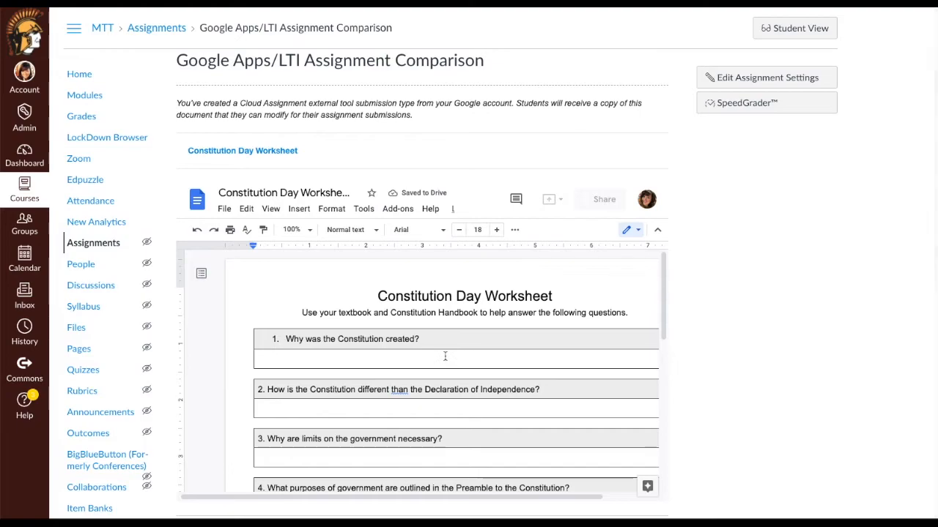
- Examine how the worksheet added through Google Docs Cloud Assignment displays on the assignment page
scroll(393, 180, "down", 1)
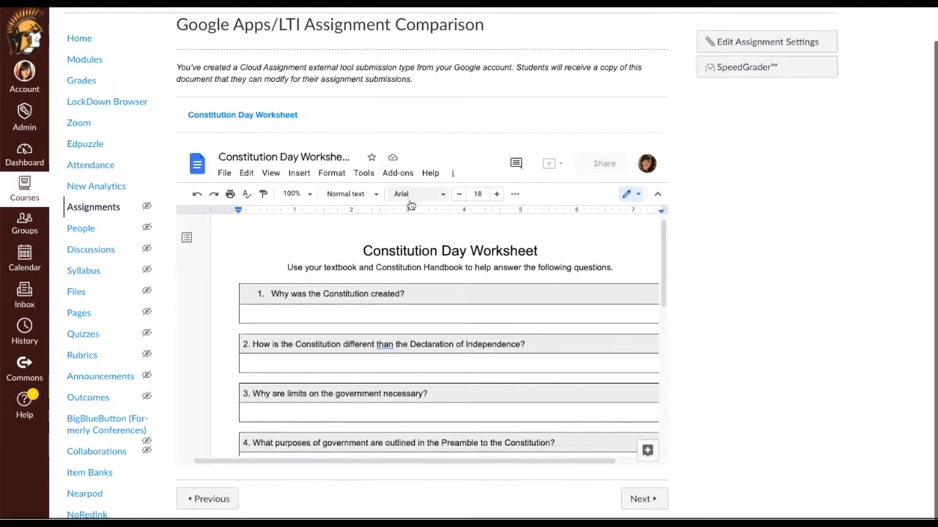
scroll(425, 302, "up", 1)
scroll(735, 183, "up", 1)
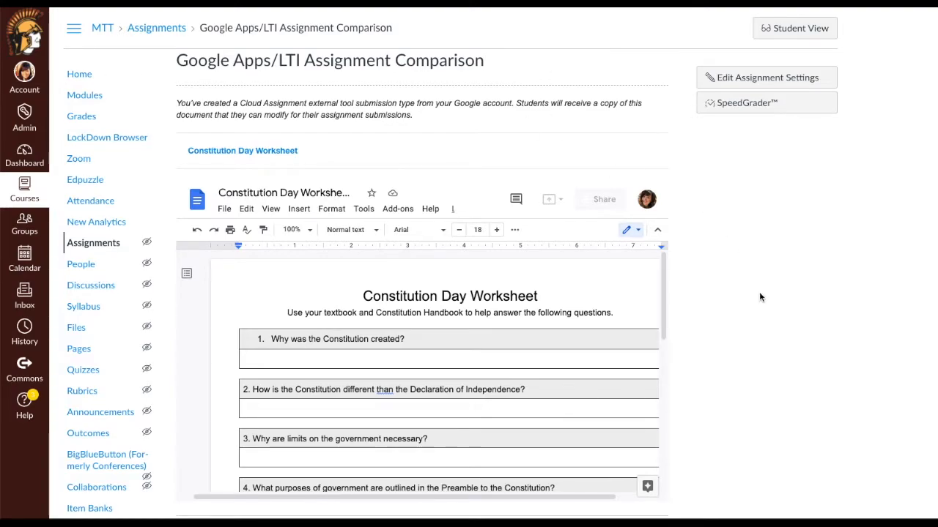
scroll(759, 297, "down", 1)
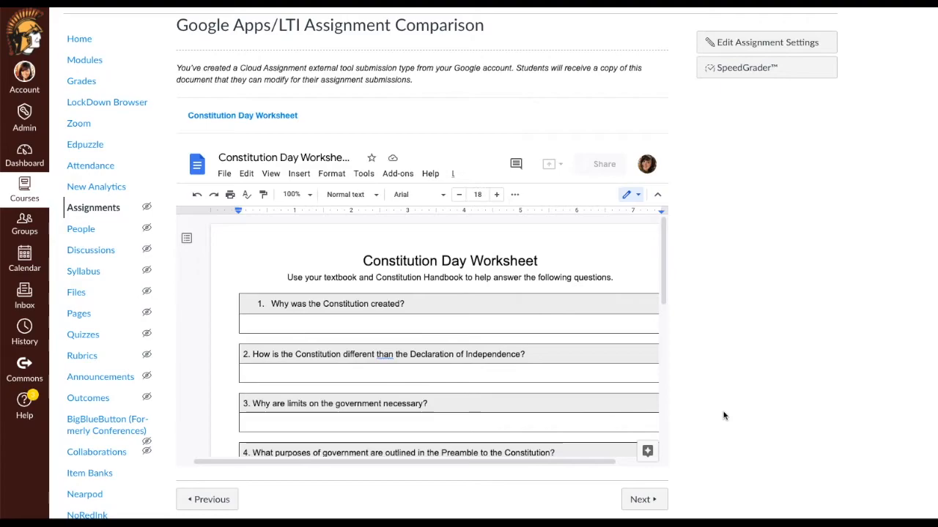
scroll(723, 416, "up", 1)
- Edit the Google Apps/LTI Assignment Comparison assignment again and choose Google Assignments (LTI 1.3) as its external tool
left_click(752, 81)
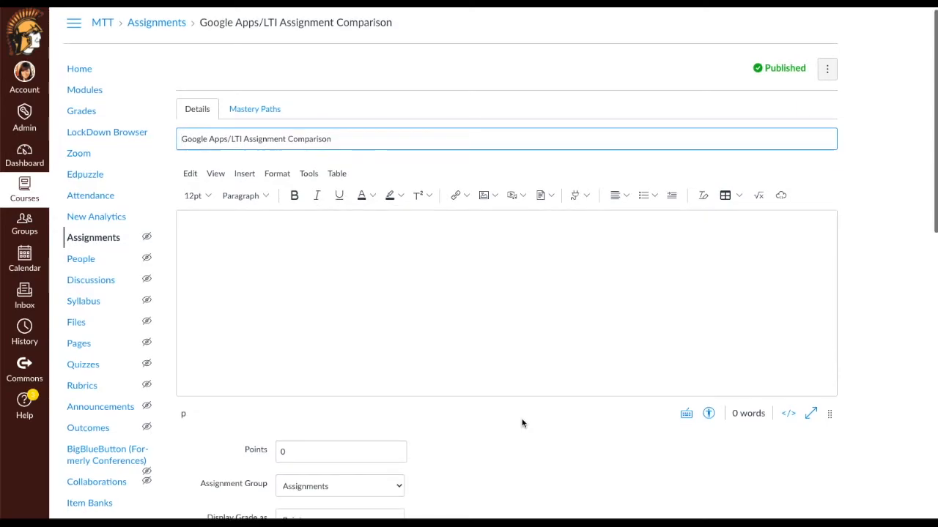
scroll(521, 423, "down", 5)
scroll(522, 424, "down", 3)
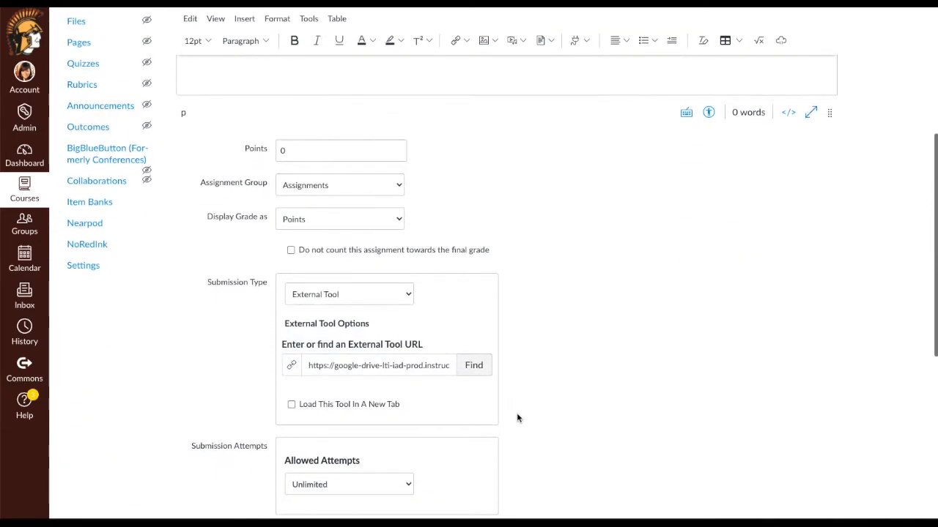
left_click(370, 297)
left_click(349, 295)
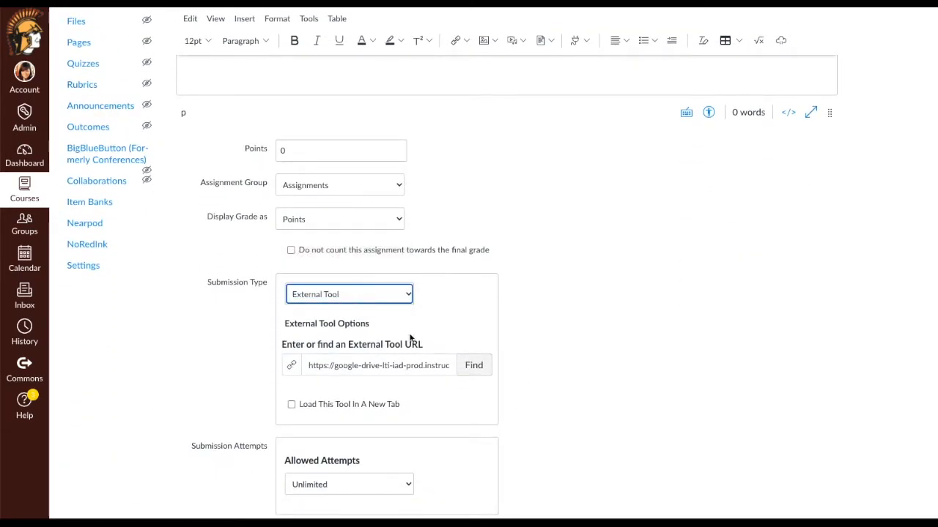
left_click(474, 366)
scroll(457, 331, "down", 5)
scroll(457, 331, "down", 4)
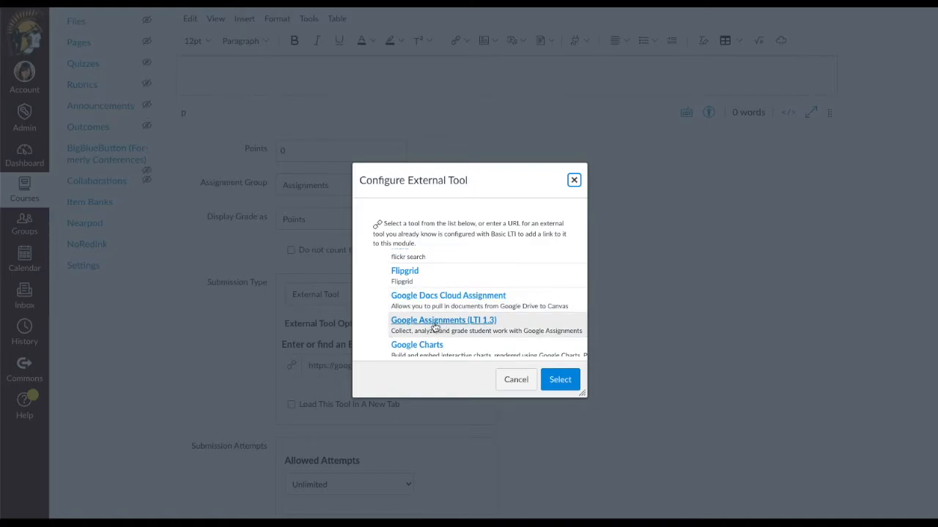
left_click(434, 327)
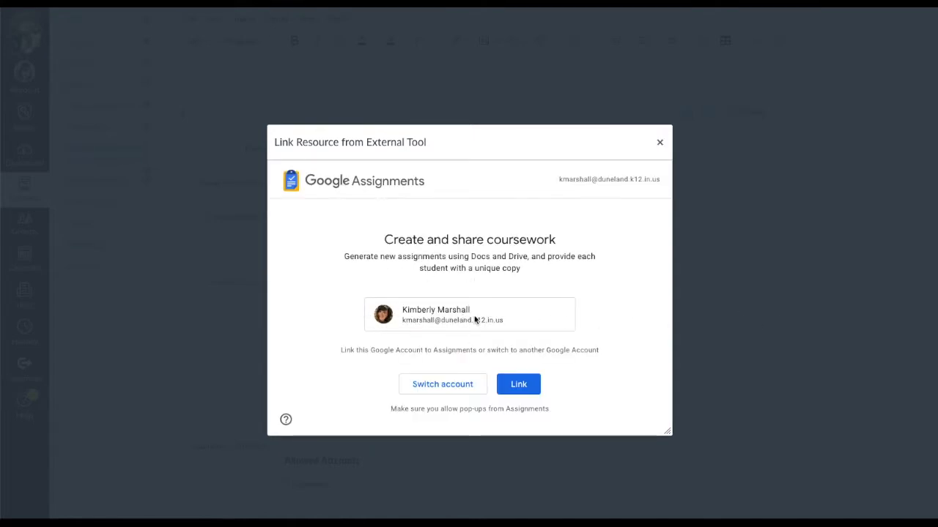
- Link the teacher's Google account to Google Assignments
left_click(528, 390)
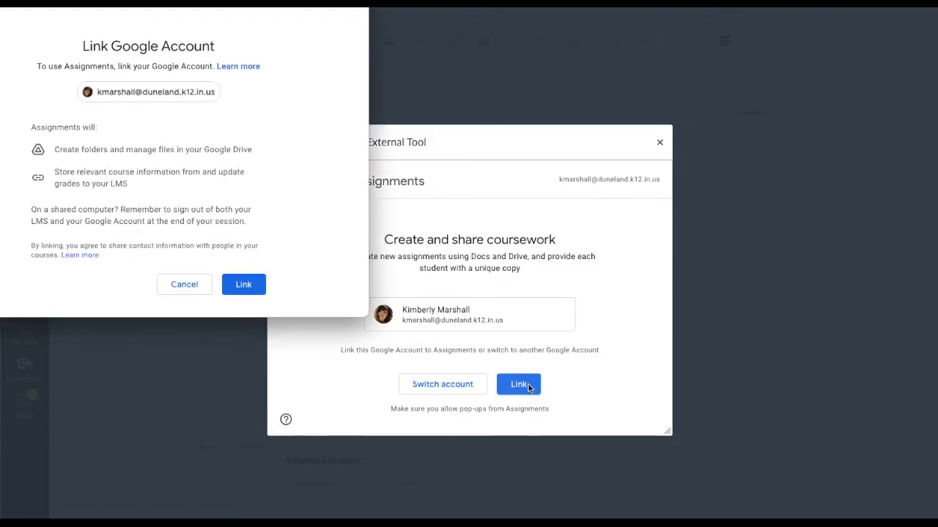
left_click_drag(368, 26, 351, 25)
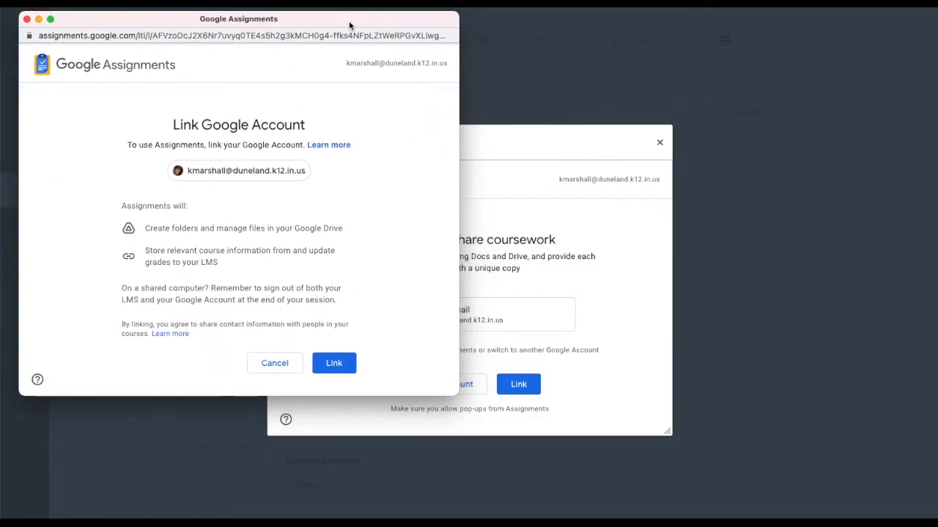
left_click(345, 363)
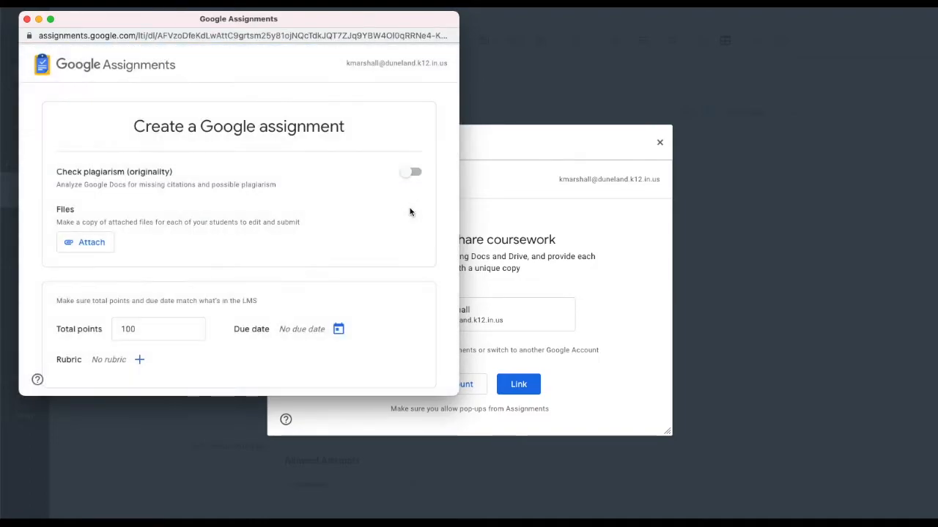
- Attach the Constitution Day Worksheet from the recent Drive files to the new Google assignment
scroll(155, 253, "down", 1)
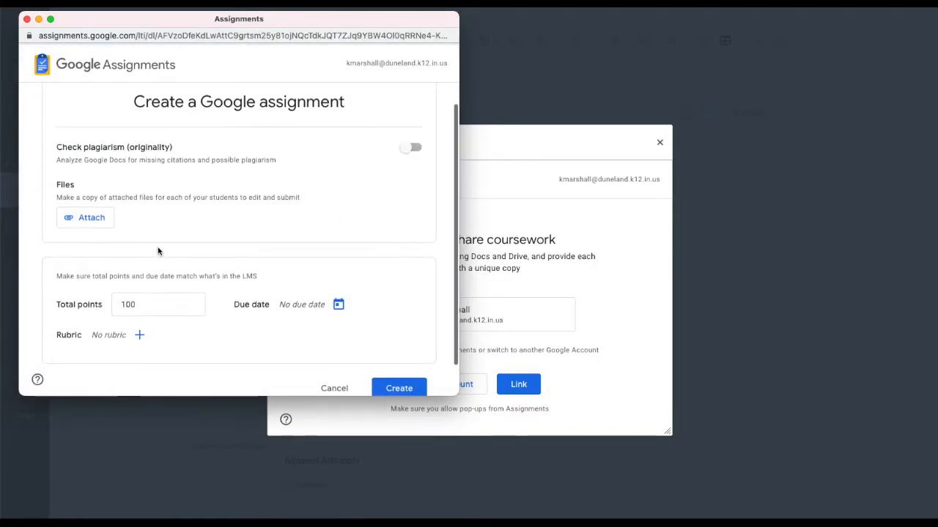
left_click(78, 221)
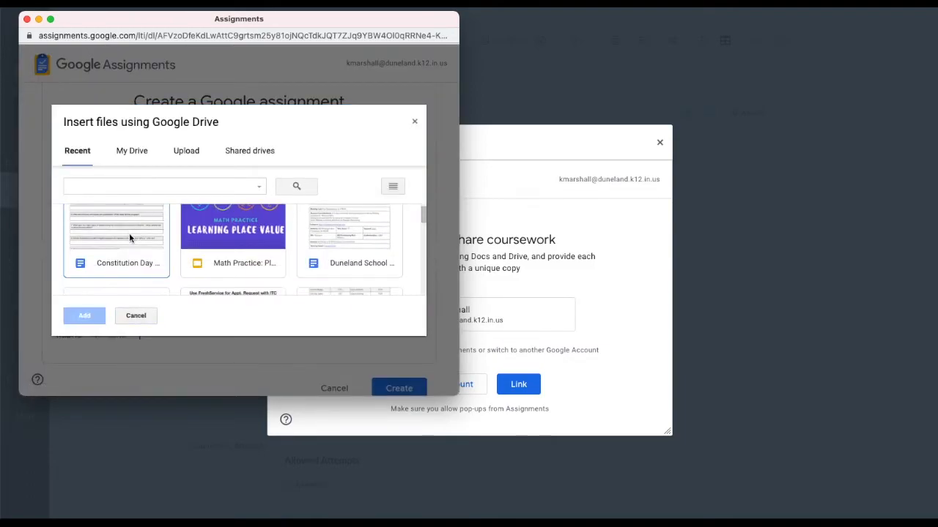
left_click(130, 237)
left_click(84, 315)
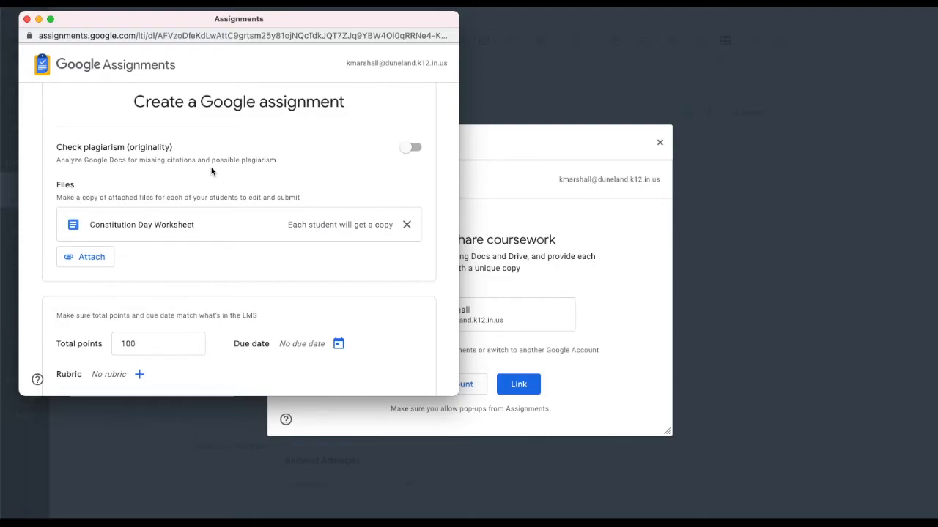
- Set the Google assignment's total points to 50 and its due date to Aug 6, 2021 at 11:59 PM
scroll(258, 272, "up", 2)
scroll(257, 272, "down", 3)
scroll(259, 272, "up", 2)
scroll(237, 274, "down", 3)
left_click(144, 298)
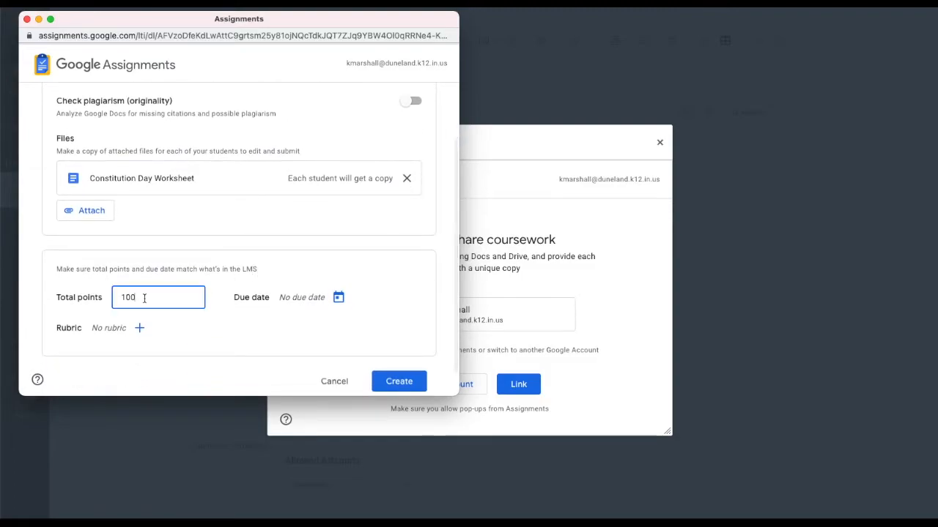
type("1")
key("BackSpace")
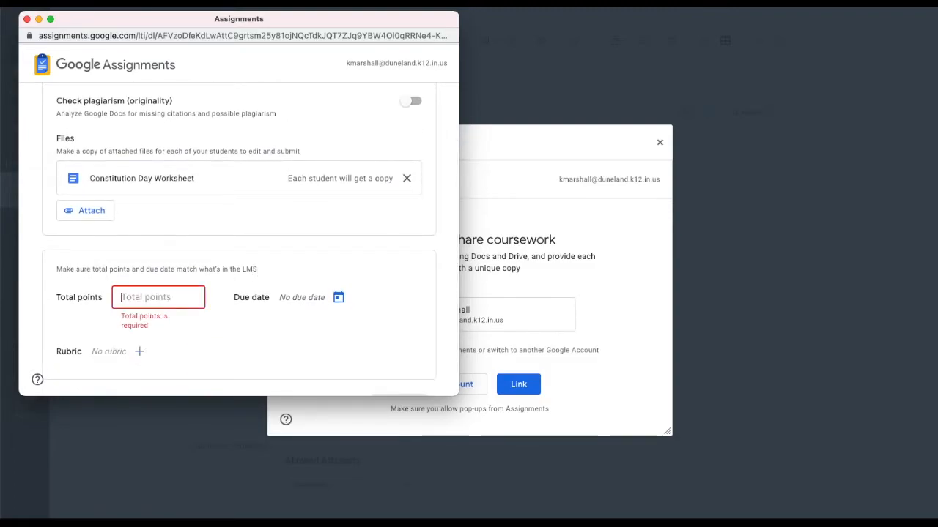
type("50")
left_click(339, 297)
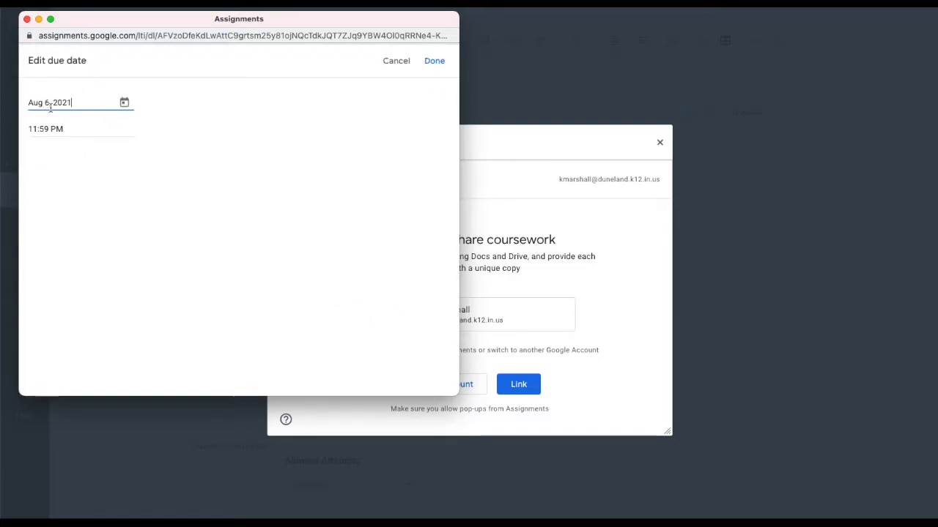
left_click(432, 61)
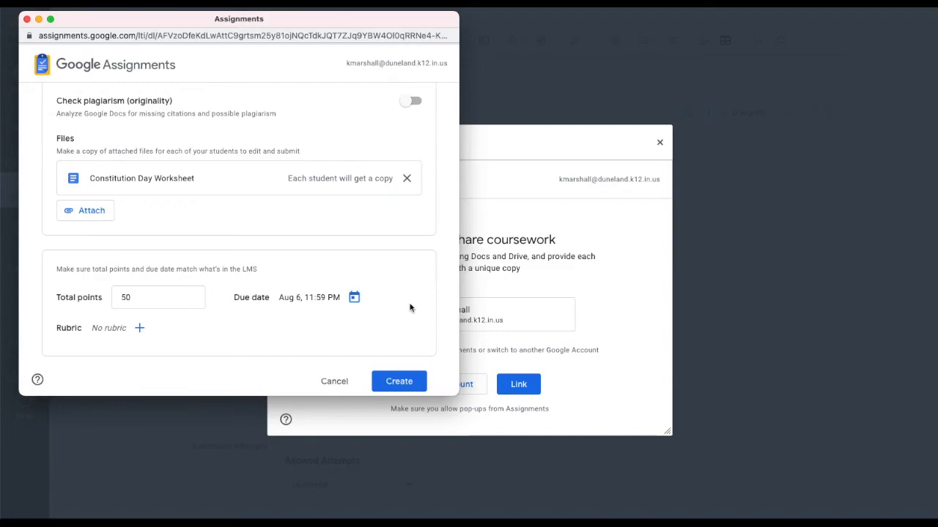
- Check the options for adding a rubric, leave the rubric empty and create the Google assignment
scroll(384, 339, "down", 1)
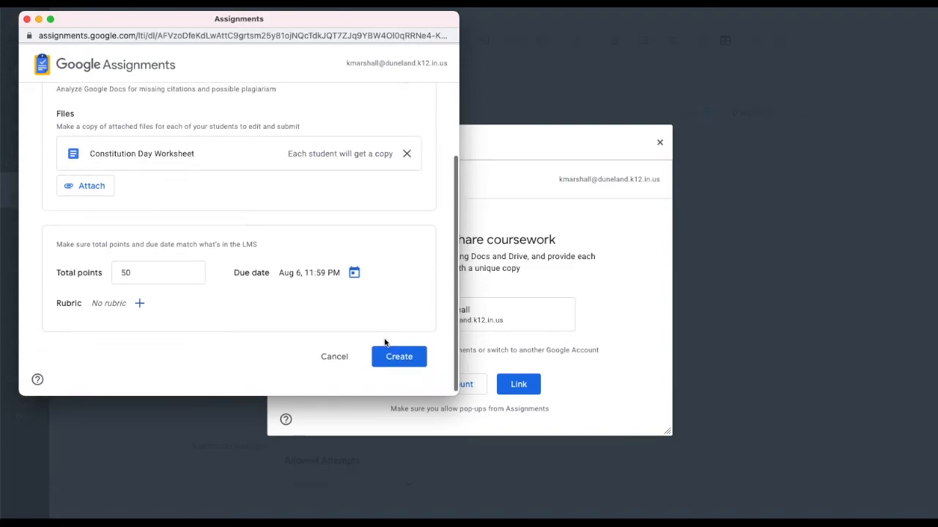
left_click(140, 304)
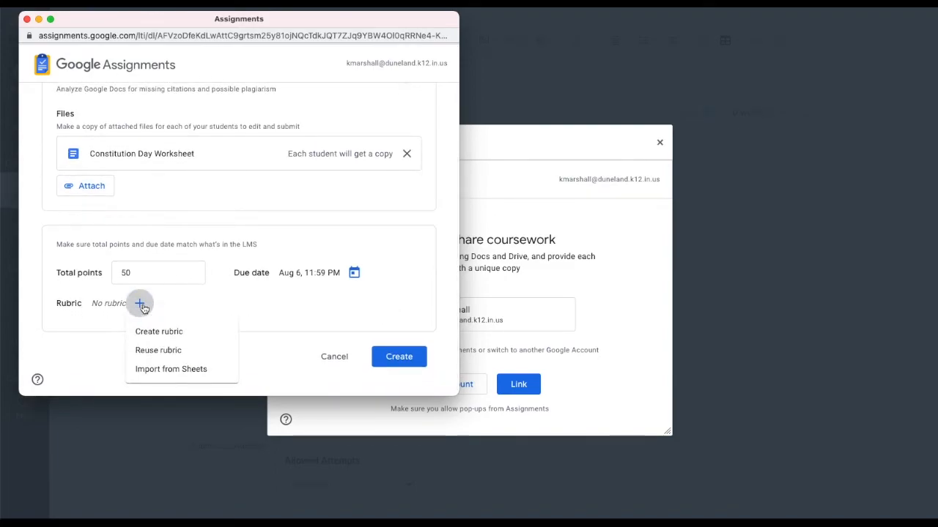
left_click(300, 314)
left_click(400, 357)
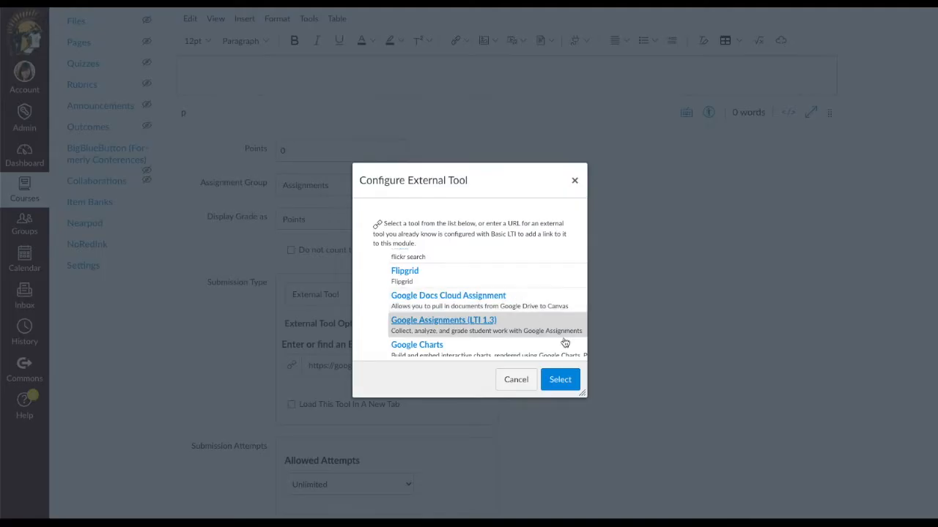
- Confirm Google Assignments (LTI 1.3) as the external tool and save the Canvas assignment
left_click(568, 389)
scroll(754, 435, "down", 15)
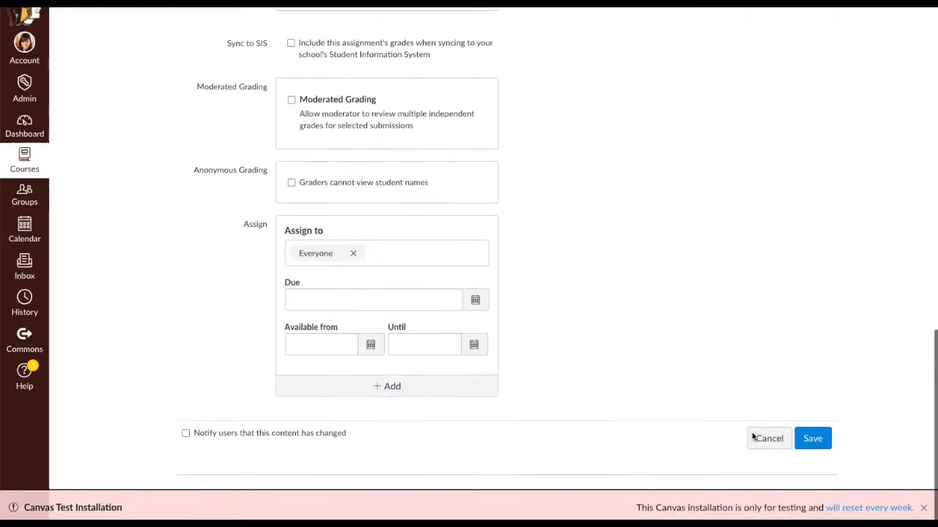
left_click(812, 469)
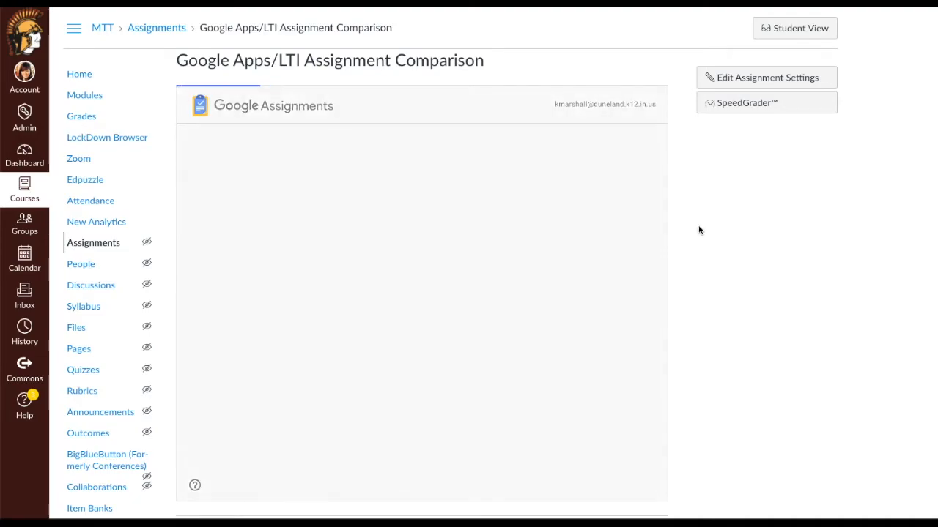
- Examine the teacher's view of the Google Assignments submission, including points, due date, files and rubric settings
scroll(705, 286, "down", 1)
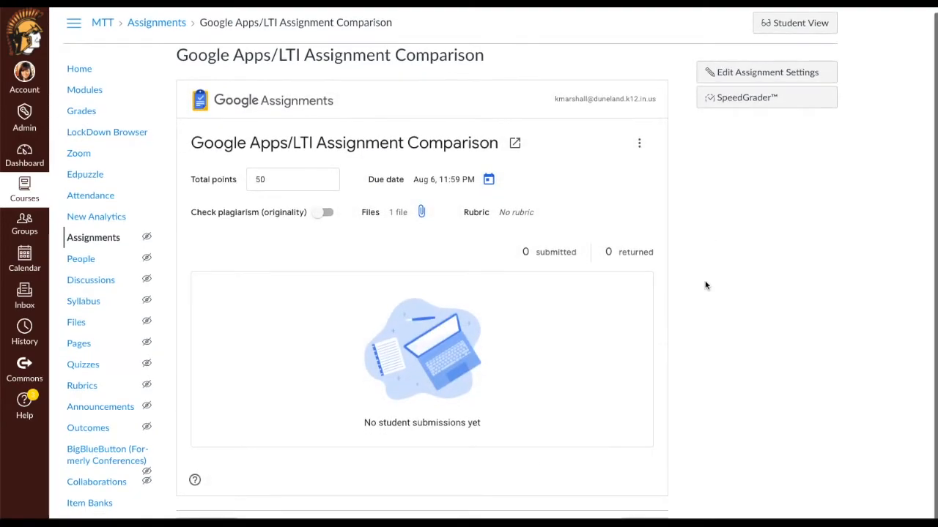
scroll(705, 286, "down", 3)
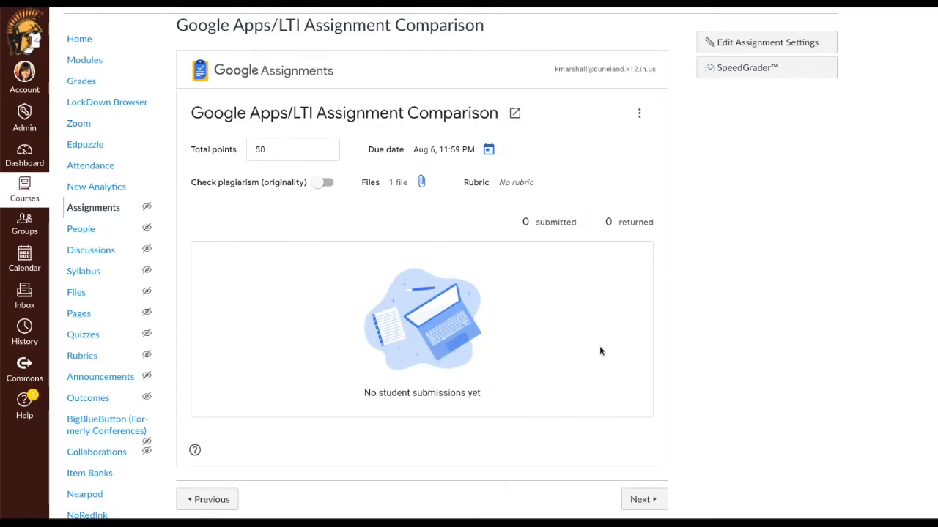
scroll(473, 323, "up", 1)
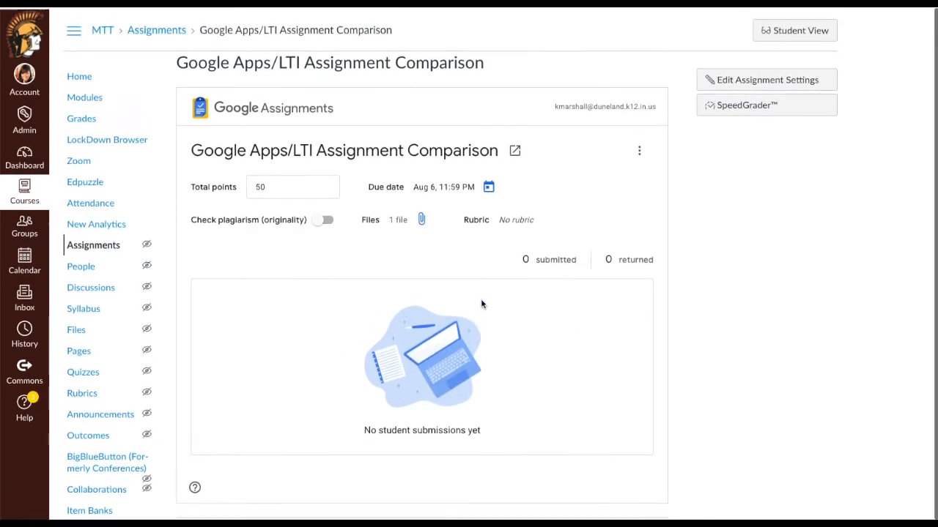
scroll(771, 241, "up", 1)
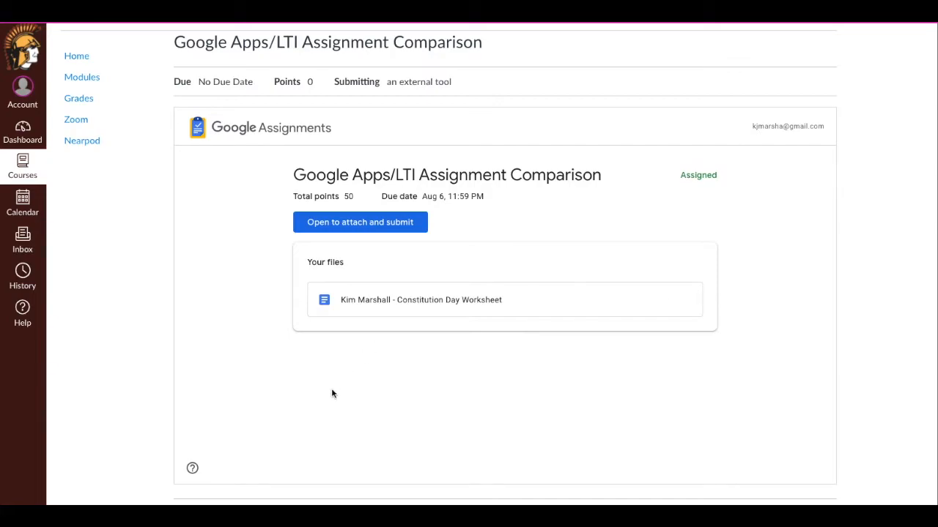
- As the student, open the assignment for attaching and submitting, and open the student's copy of the Constitution Day Worksheet
left_click(360, 223)
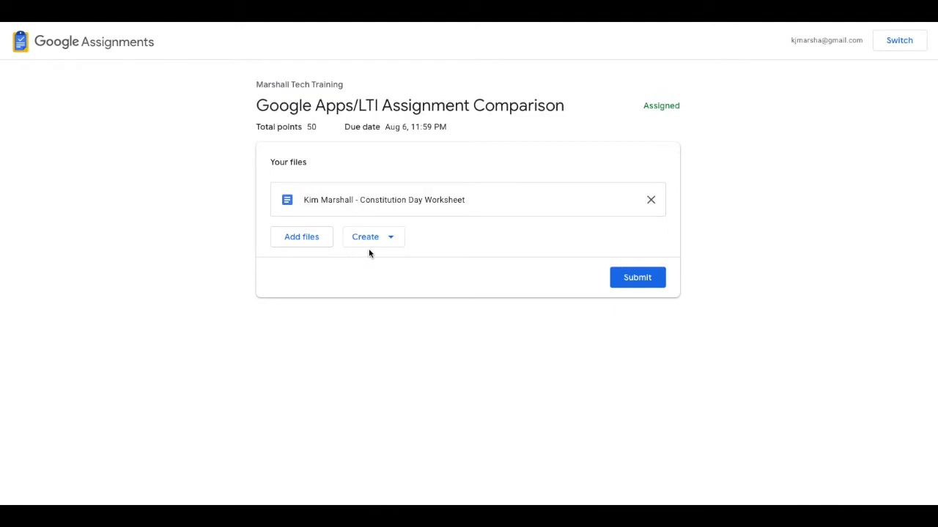
left_click(356, 202)
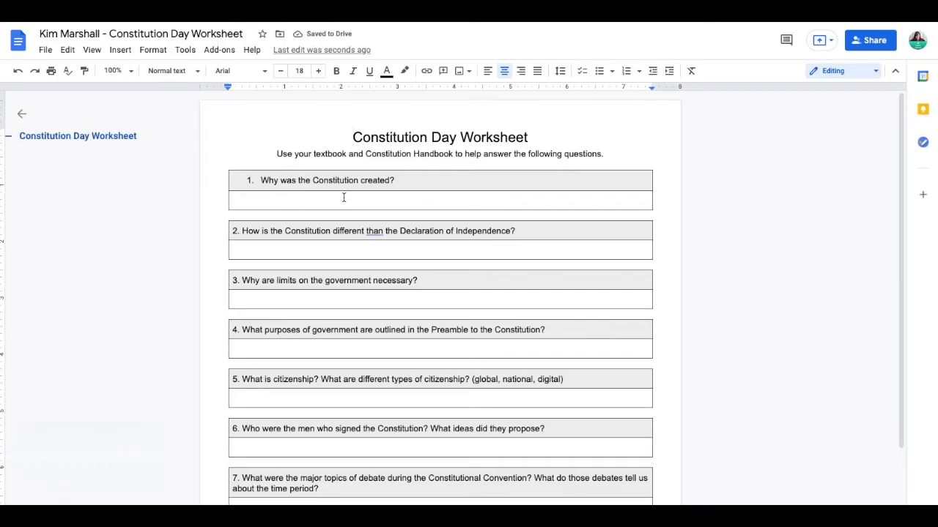
- Answer question 1 of the student's Constitution Day Worksheet with "WOW!" and return to the Google Assignments page
left_click(344, 198)
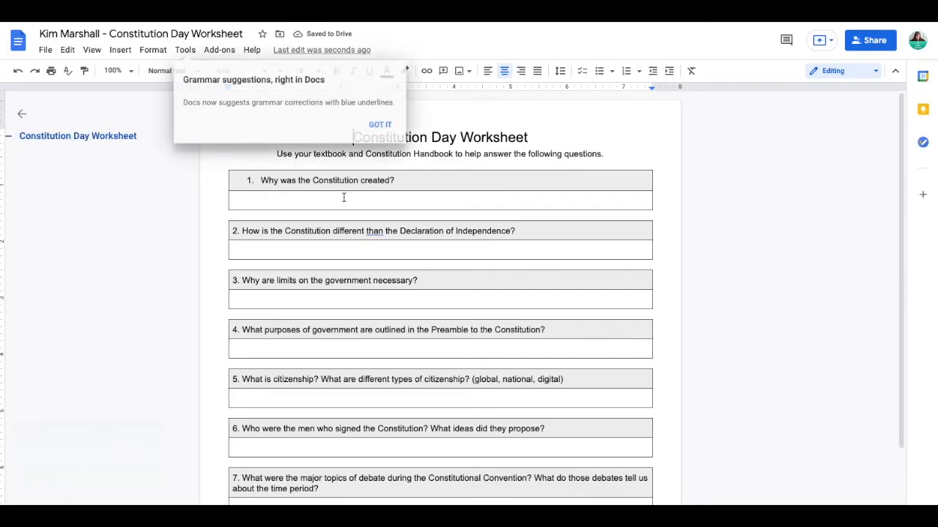
left_click(381, 125)
type("WOW!")
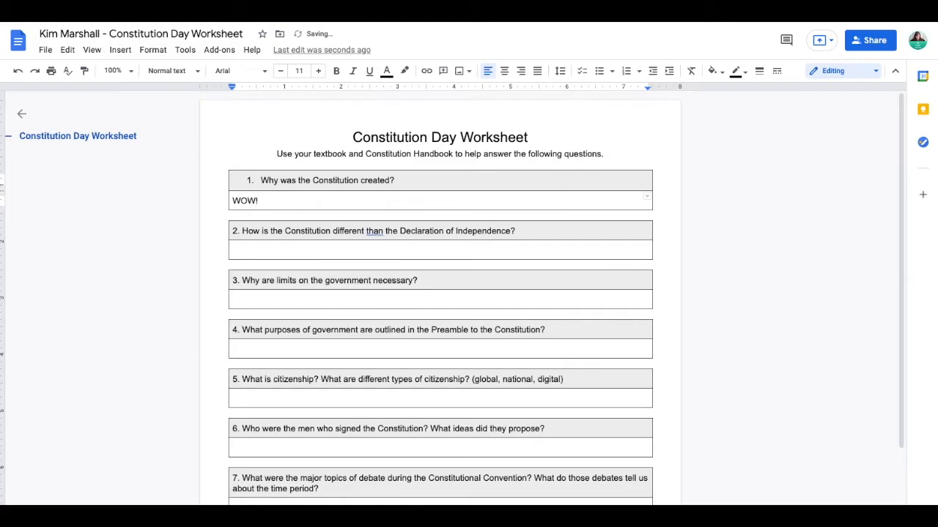
left_click(462, 7)
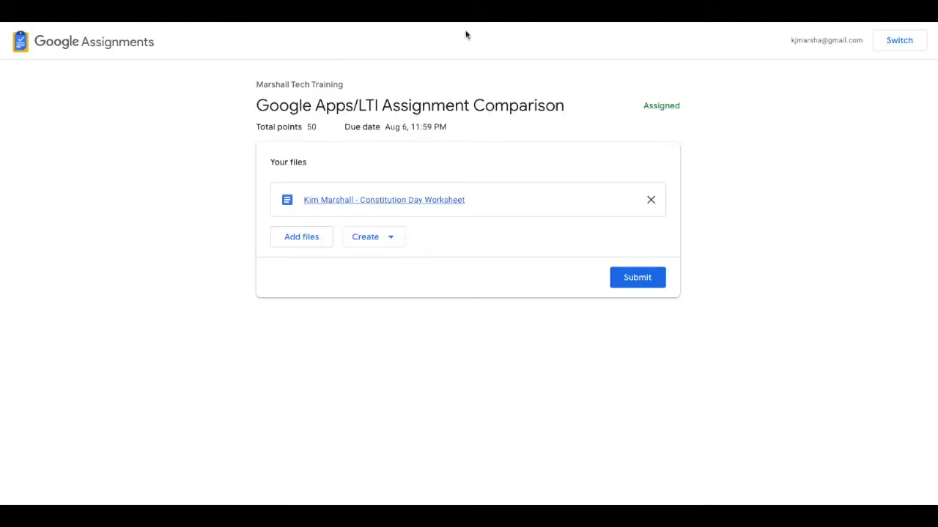
- Submit the student's Constitution Day Worksheet for the Google Apps/LTI Assignment Comparison and confirm the submission
left_click(381, 202)
left_click(646, 278)
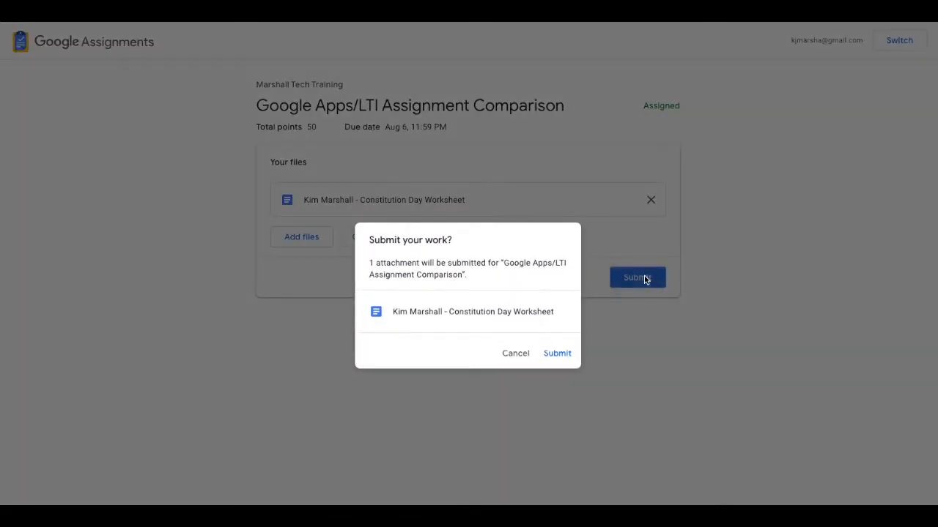
left_click(556, 355)
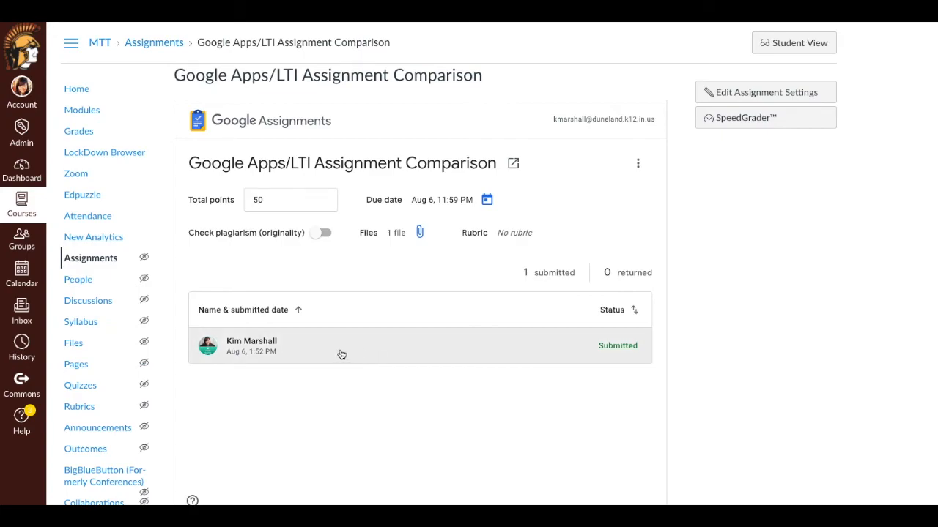
- As the teacher, open the student's submitted worksheet for grading and go through the introductory grading tips to the end
left_click(254, 345)
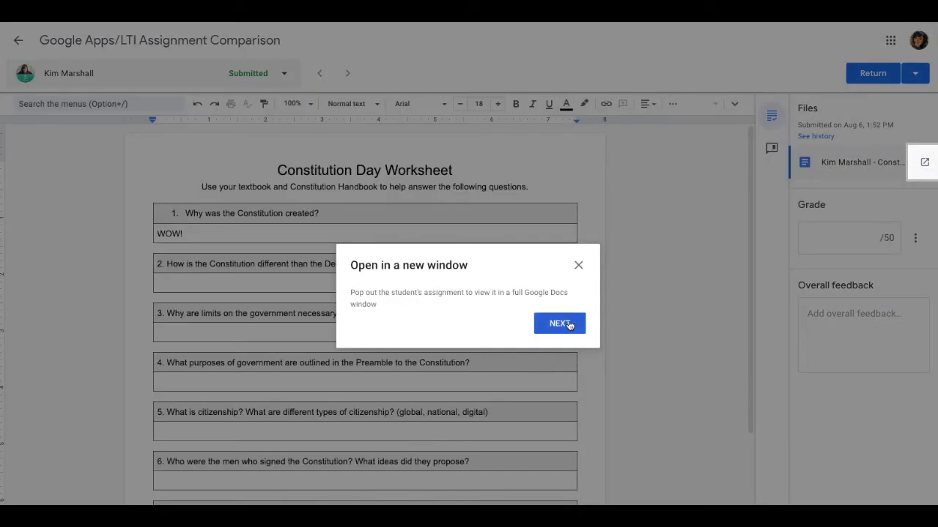
left_click(568, 325)
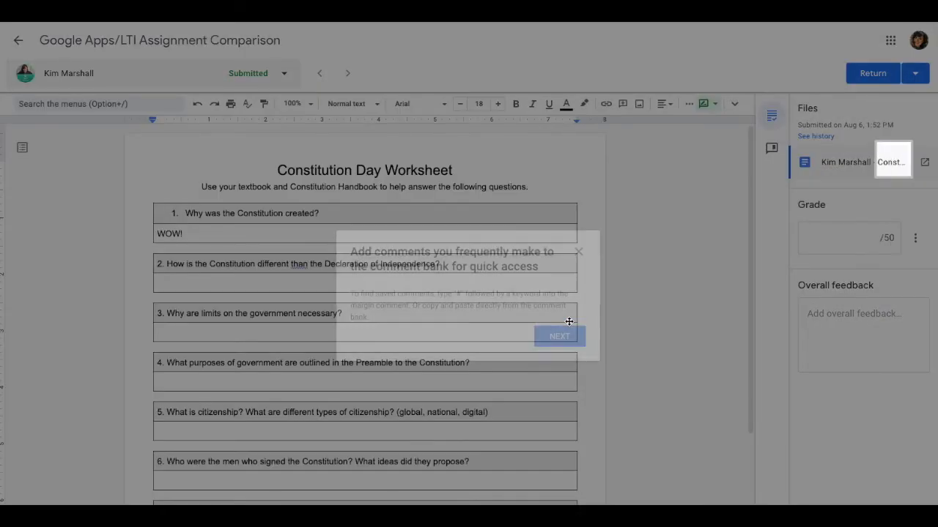
left_click(560, 338)
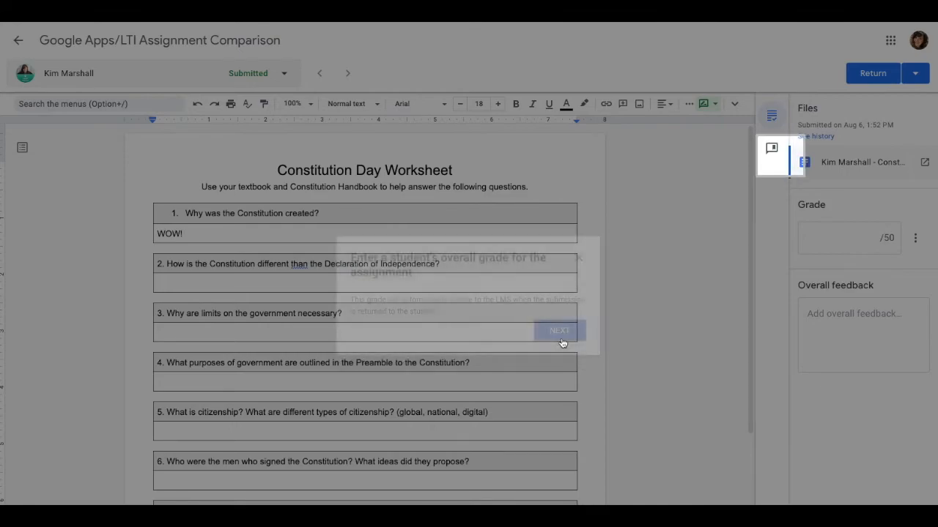
left_click(561, 342)
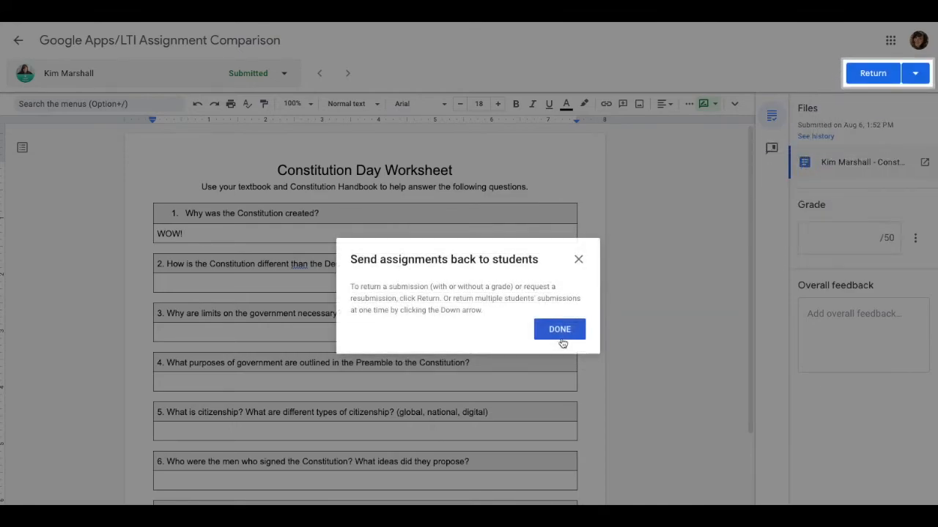
left_click(561, 338)
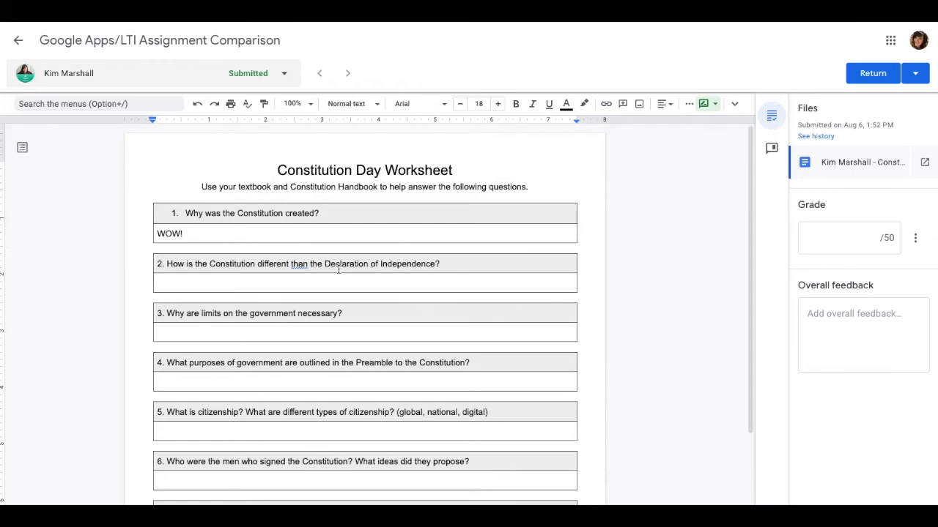
- Grade the submission 50 out of 50, add the overall feedback "Great Job!" and return the work to the student
left_click(855, 240)
type("50")
left_click(915, 321)
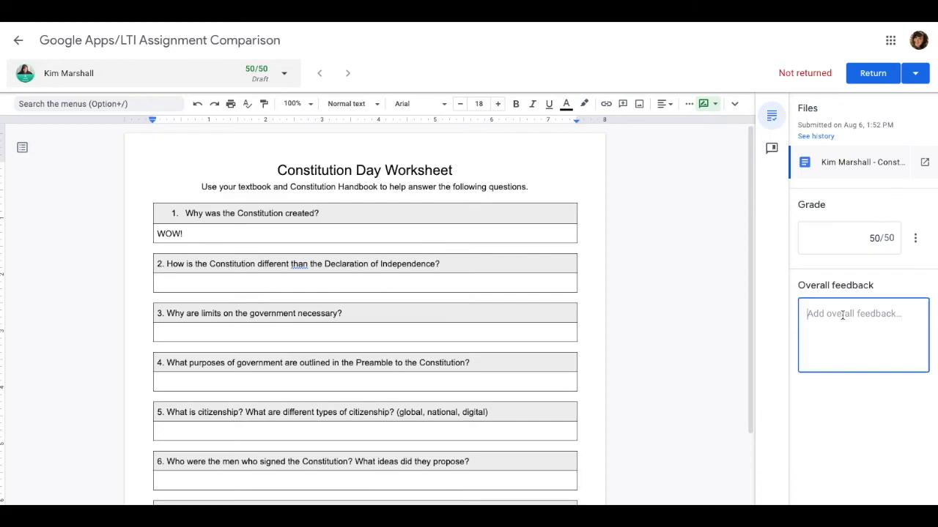
type("F")
key("BackSpace")
type("Great Job!")
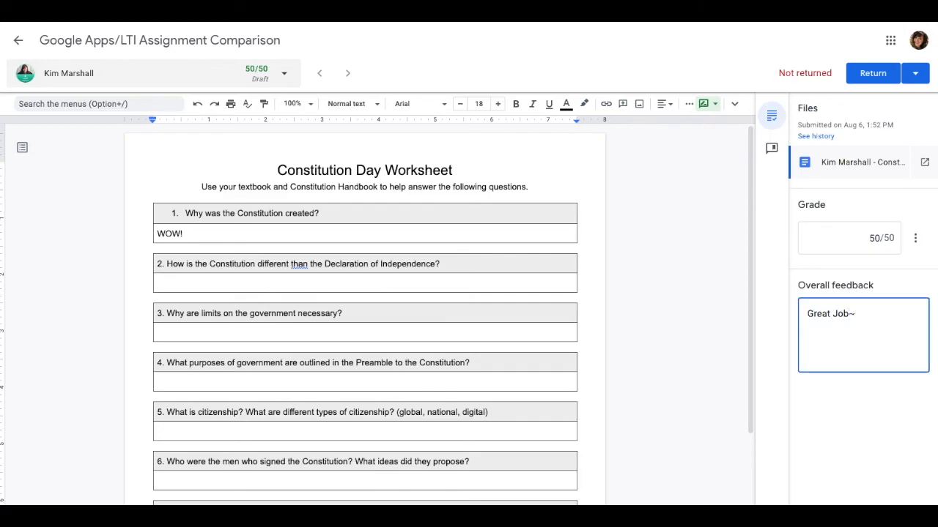
left_click(874, 74)
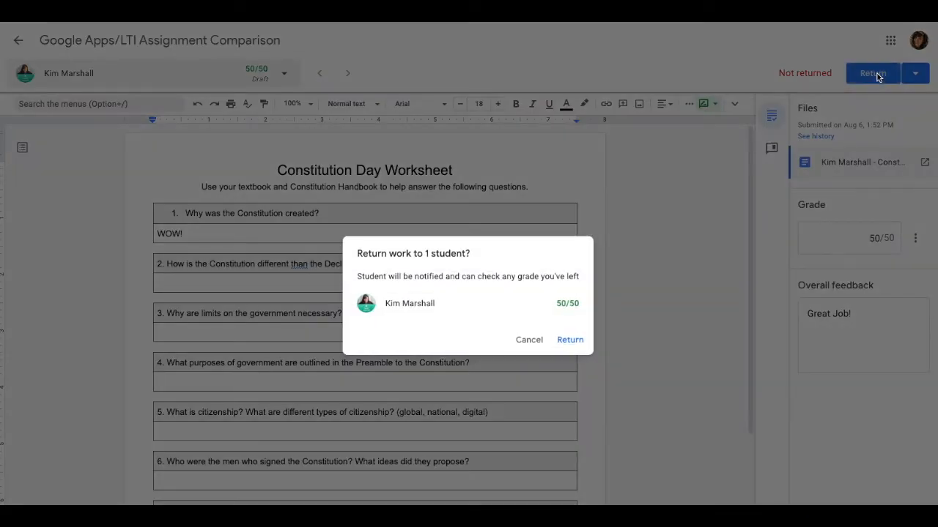
left_click(576, 342)
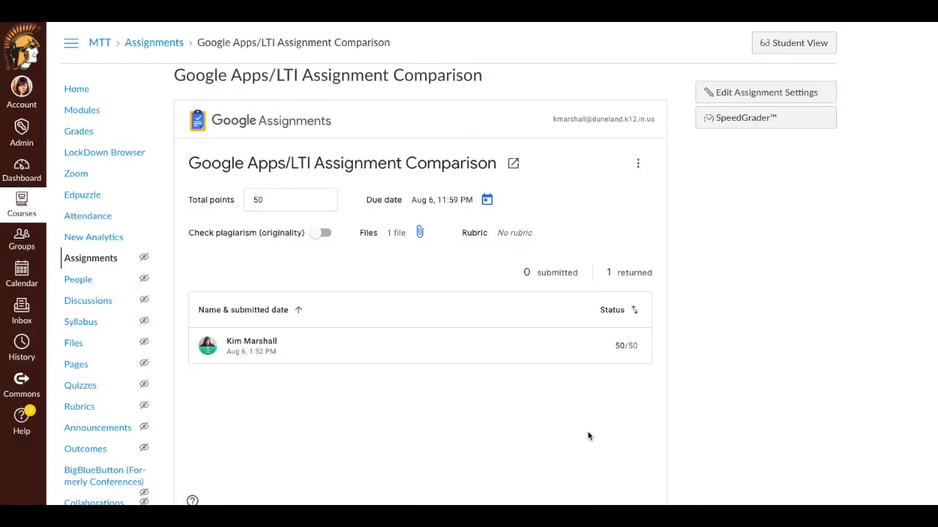
scroll(588, 435, "down", 1)
scroll(588, 435, "up", 1)
scroll(327, 306, "down", 1)
scroll(327, 307, "up", 1)
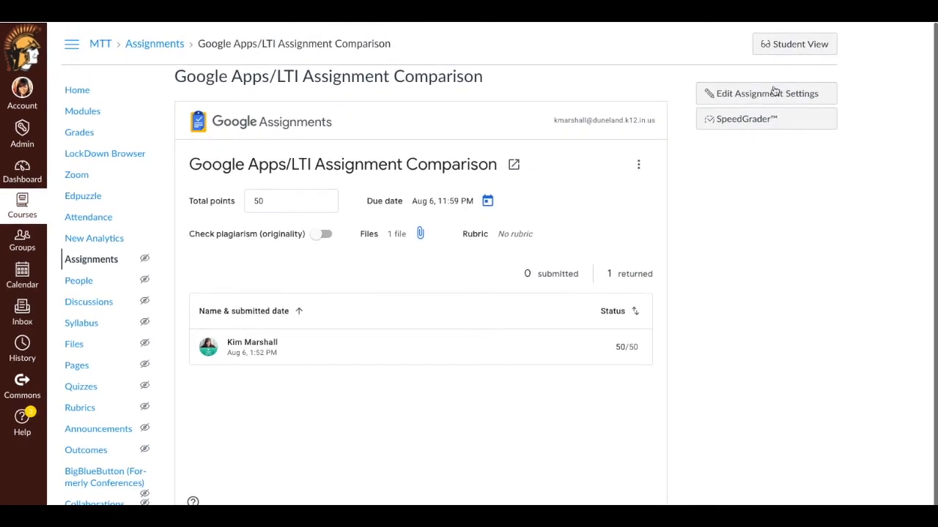